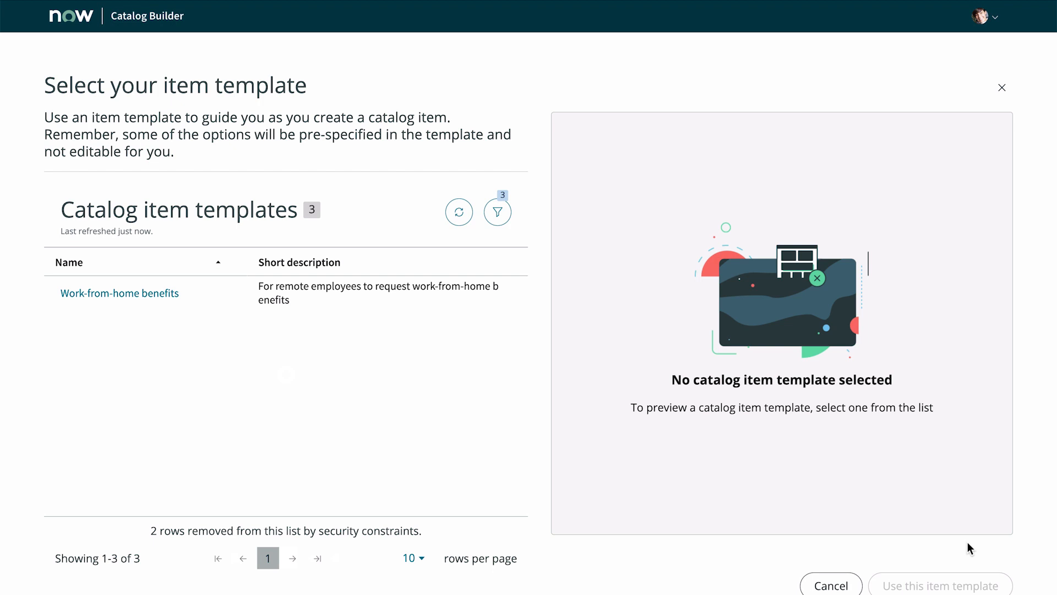
Step: Choose the Work-from-home benefits catalog item template, review its details, and use it
{"action": "left_click", "coordinate": [170, 295]}
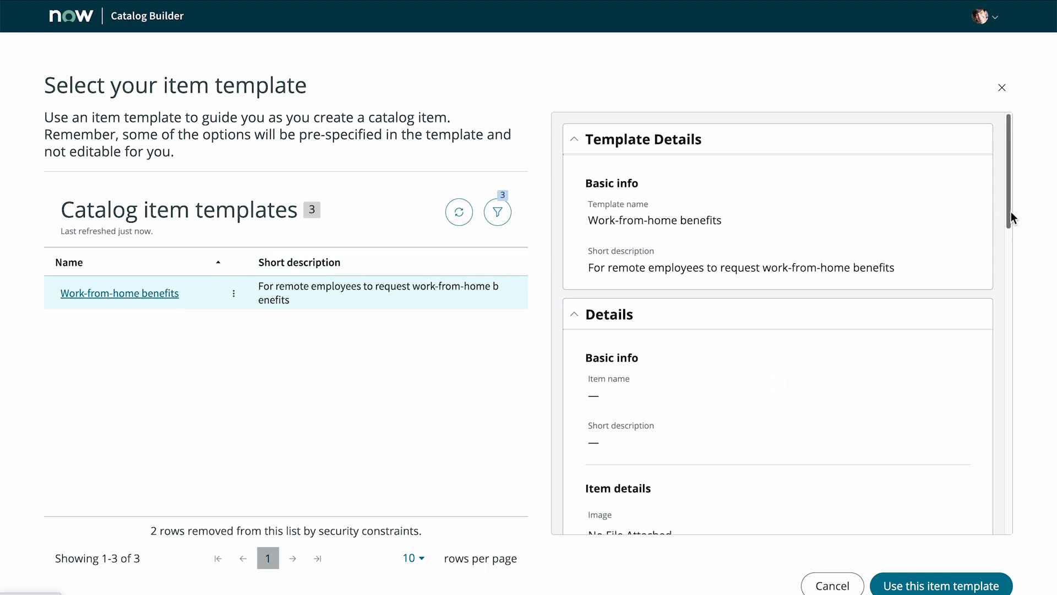
{"action": "scroll", "coordinate": [1011, 211], "scroll_direction": "down", "scroll_amount": 1}
{"action": "left_click_drag", "start_coordinate": [1010, 223], "coordinate": [973, 524]}
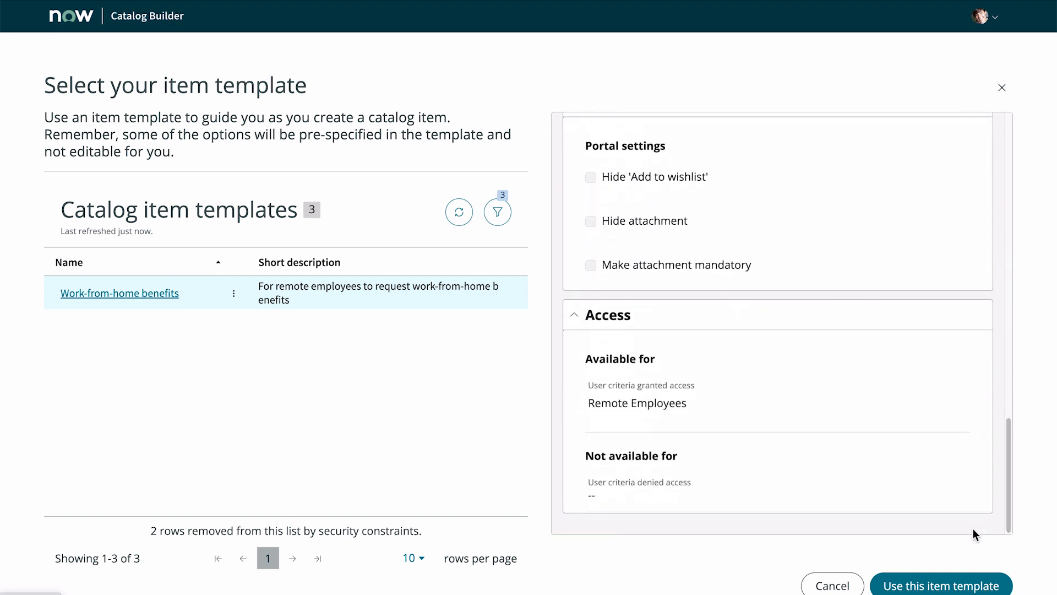
{"action": "left_click", "coordinate": [954, 581]}
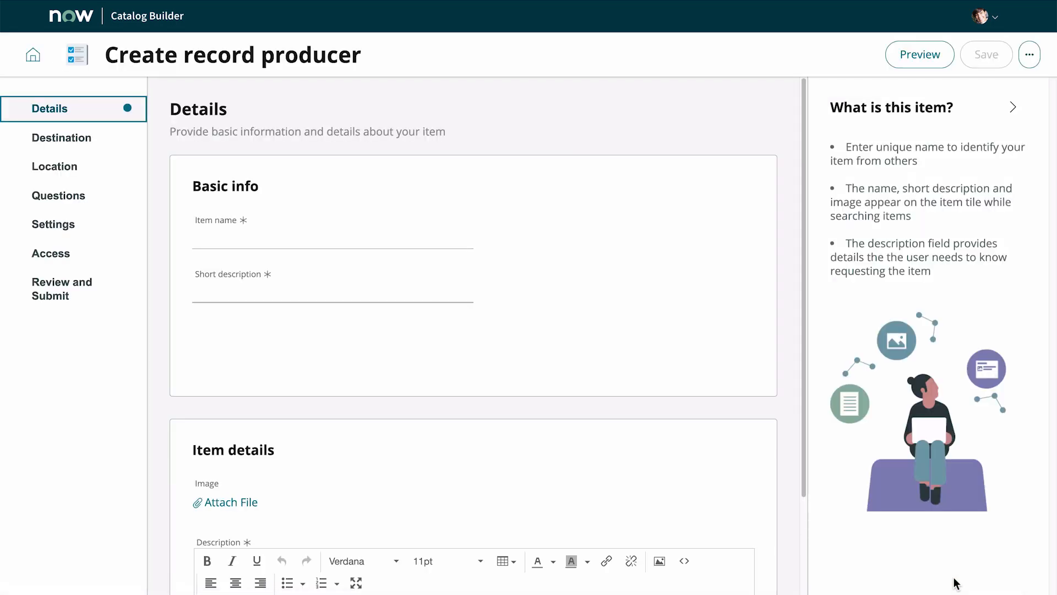
Step: Name the item 'Fitness and health program' with the short description 'Request fitness and health program'
{"action": "left_click", "coordinate": [402, 238]}
{"action": "type", "text": "Fitness and health program"}
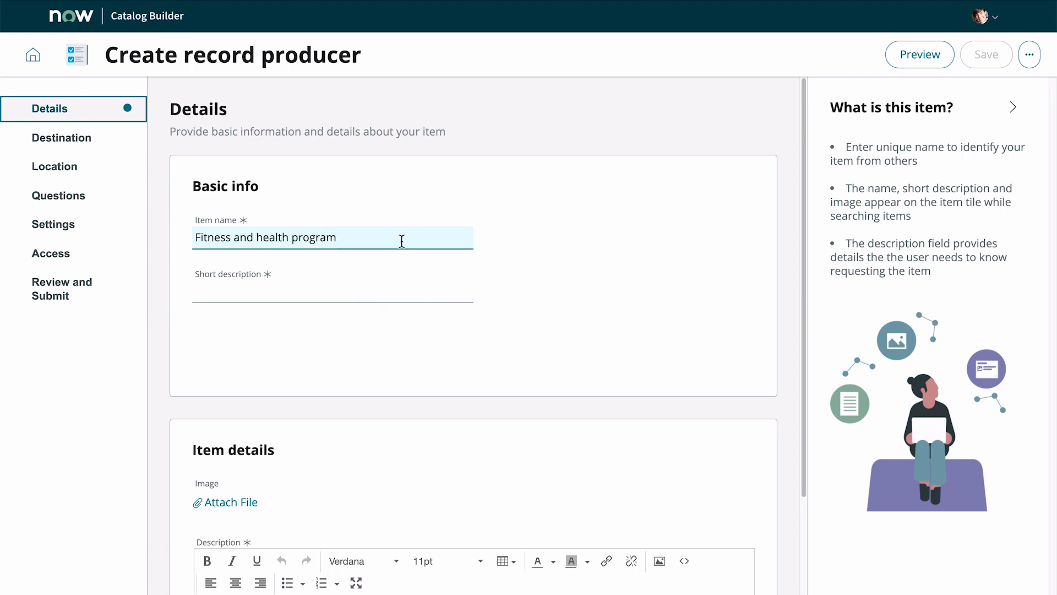
{"action": "left_click", "coordinate": [401, 284]}
{"action": "type", "text": "Request "}
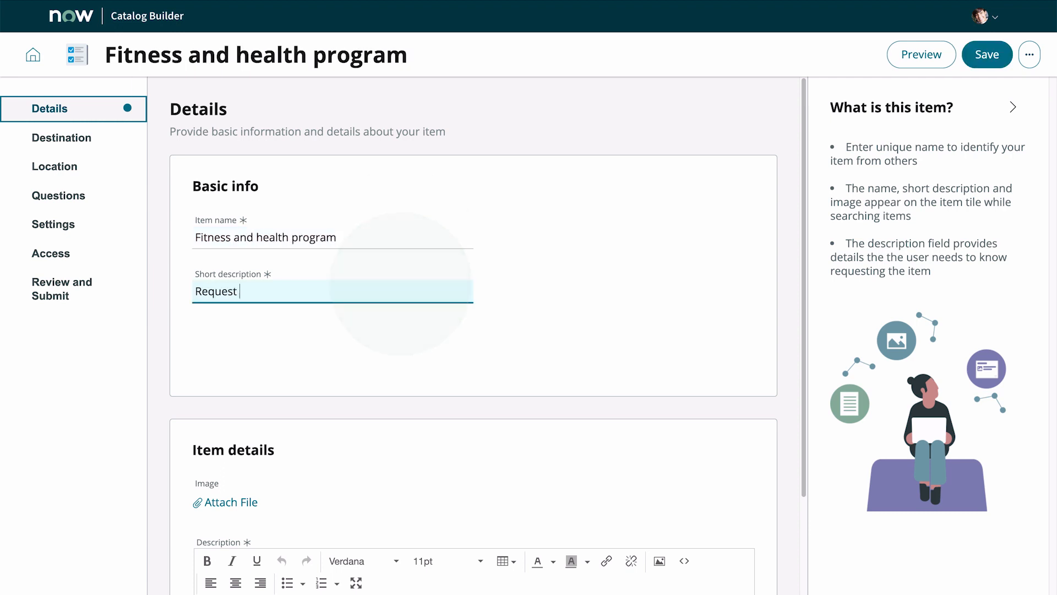
{"action": "type", "text": "fitness and health program"}
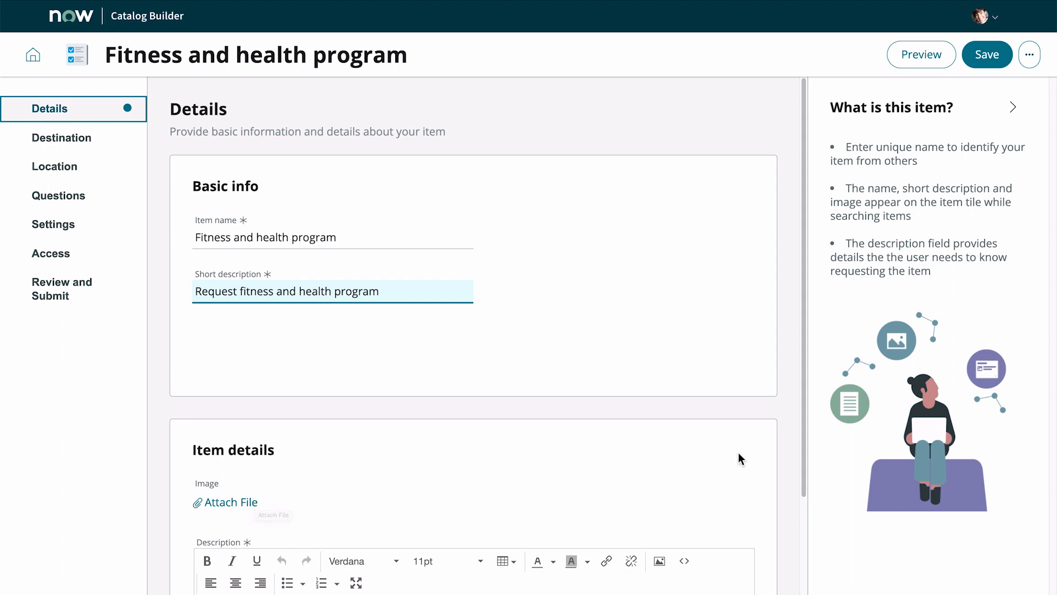
Step: Continue to the Destination section and on to Location, leaving the template-defined table as is
{"action": "left_click_drag", "start_coordinate": [804, 458], "coordinate": [802, 580]}
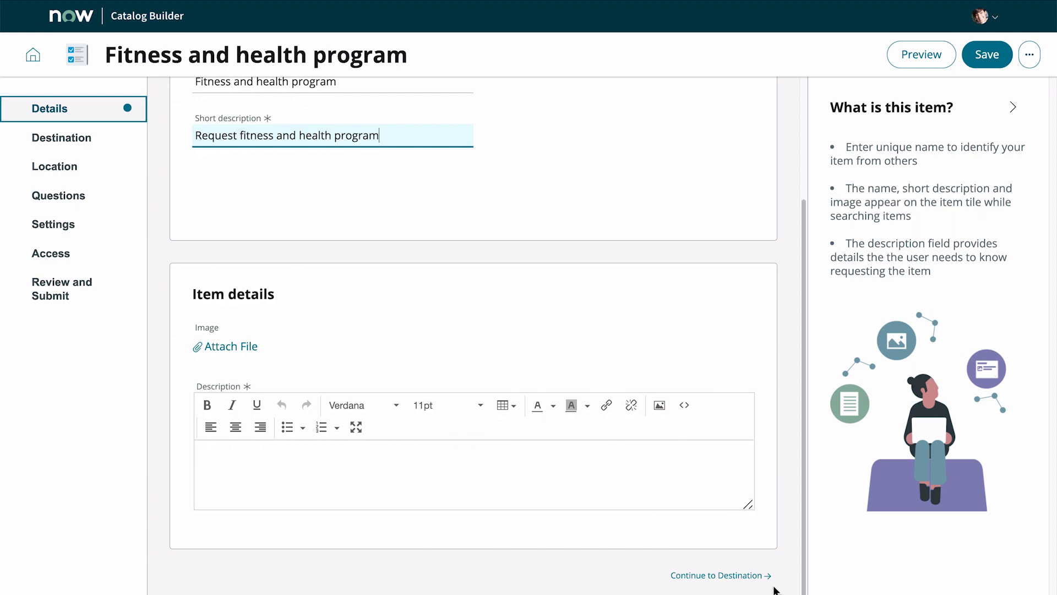
{"action": "left_click", "coordinate": [750, 576]}
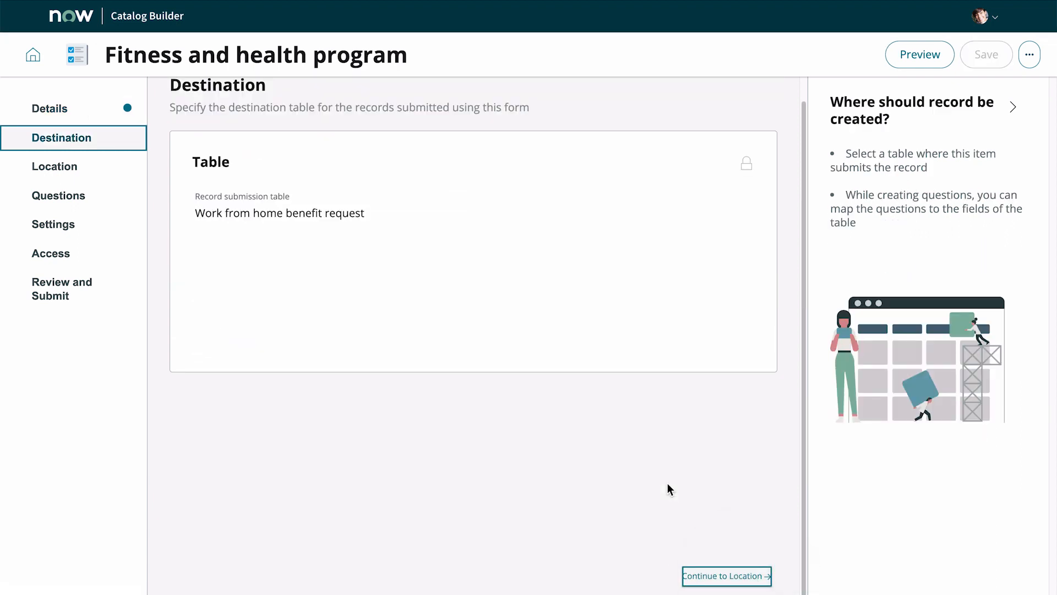
{"action": "mouse_move", "coordinate": [752, 172]}
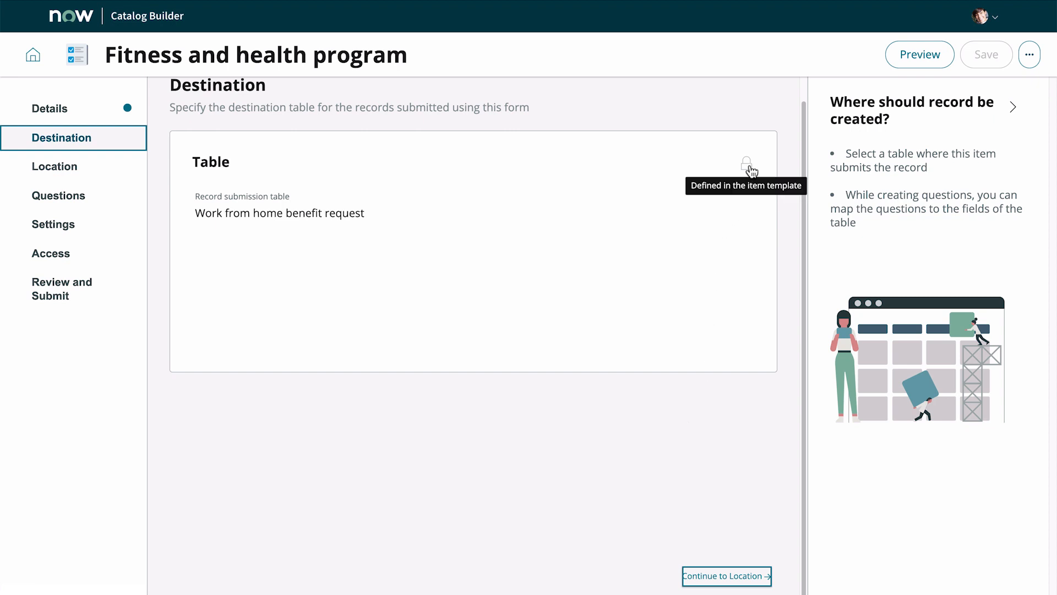
{"action": "left_click", "coordinate": [735, 576]}
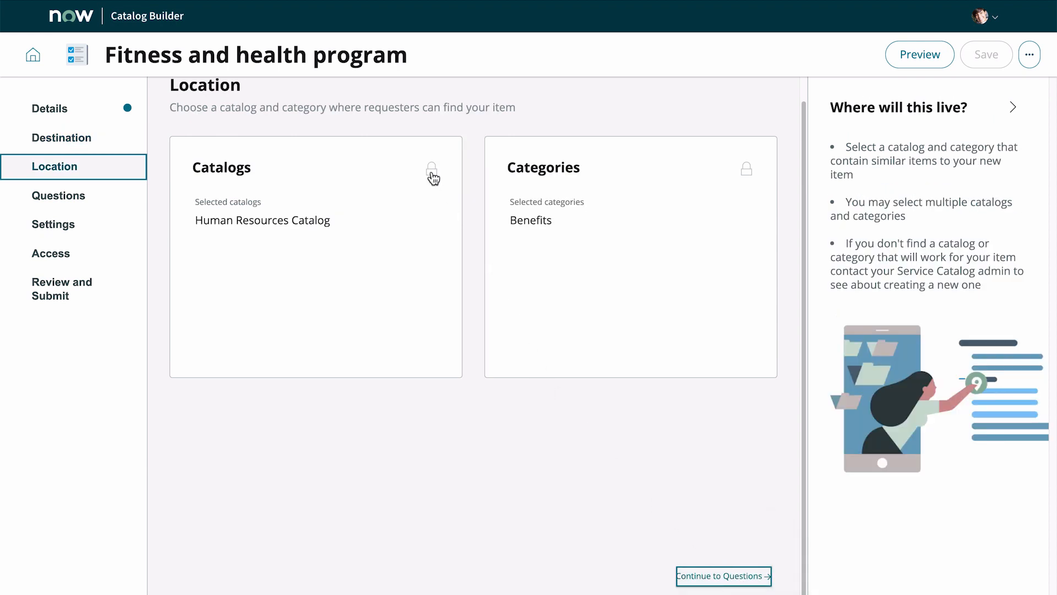
Step: Review the locked catalog and category settings, then continue to the Questions section
{"action": "mouse_move", "coordinate": [434, 177]}
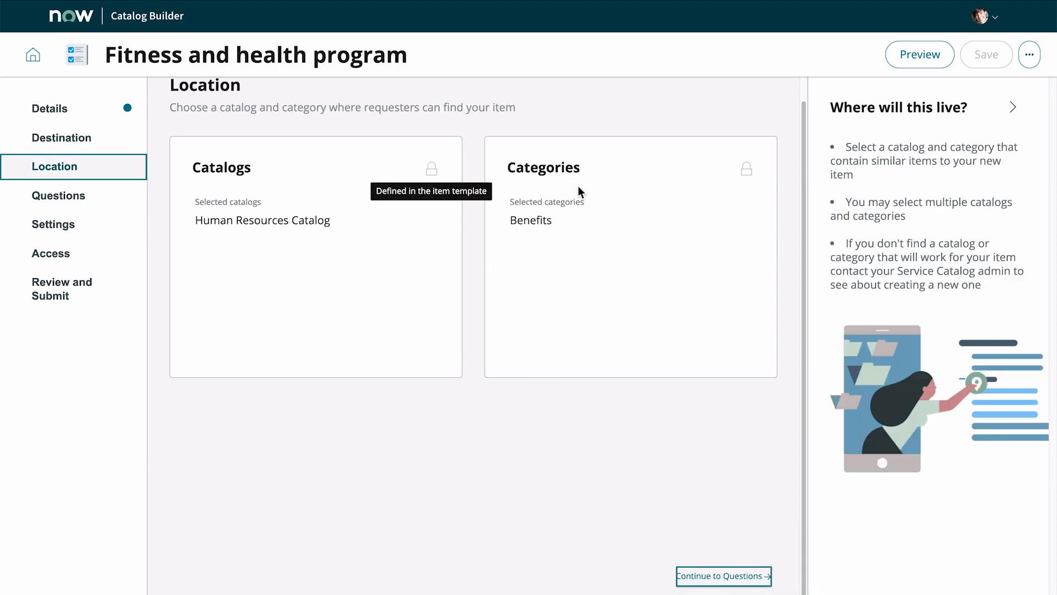
{"action": "mouse_move", "coordinate": [752, 177]}
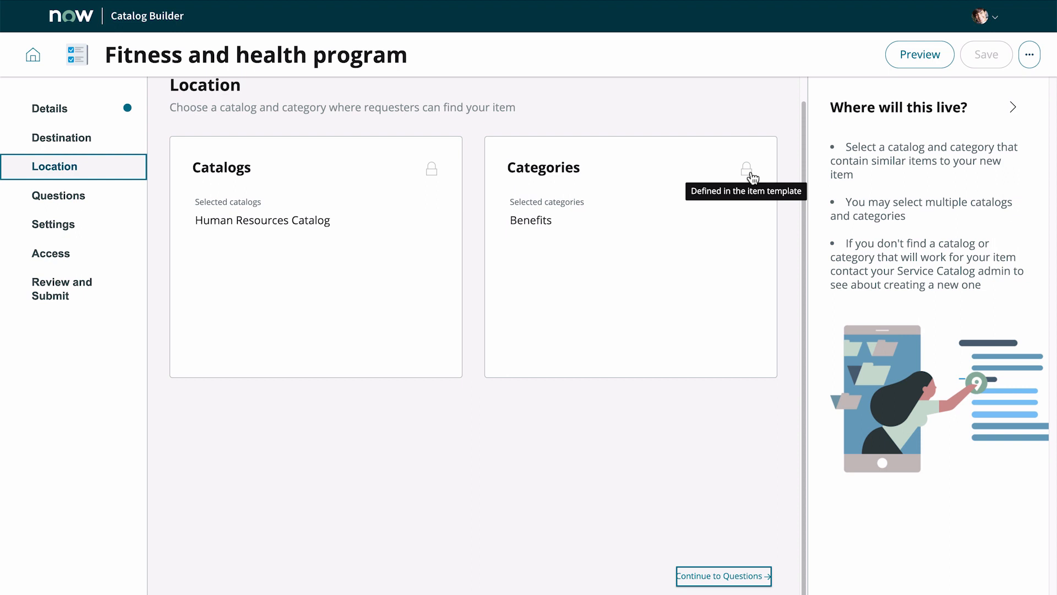
{"action": "left_click", "coordinate": [735, 578]}
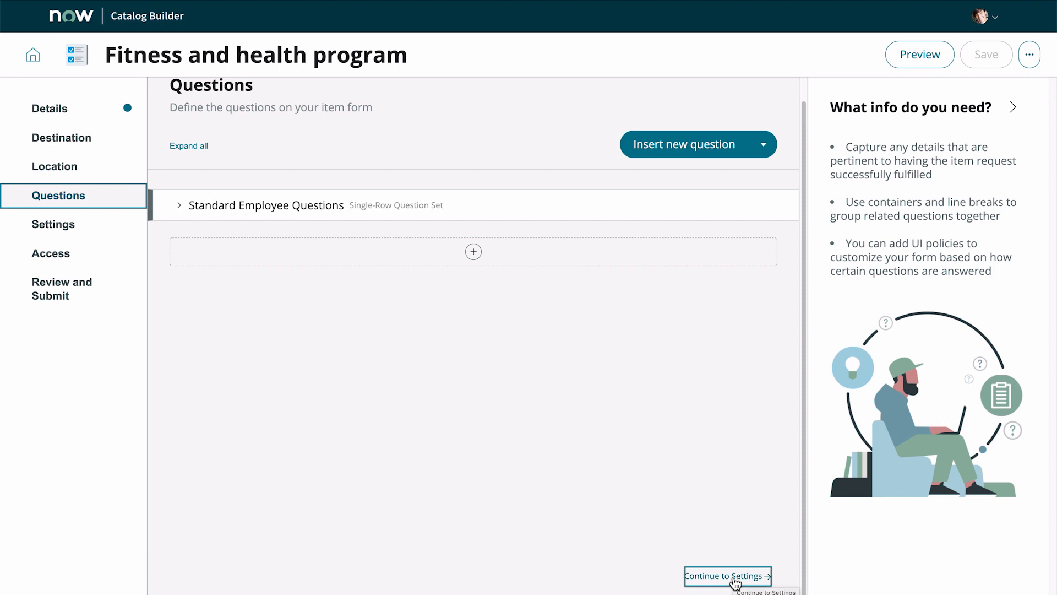
Step: Expand the Standard Employee Questions set and insert a new question below it
{"action": "left_click", "coordinate": [179, 206]}
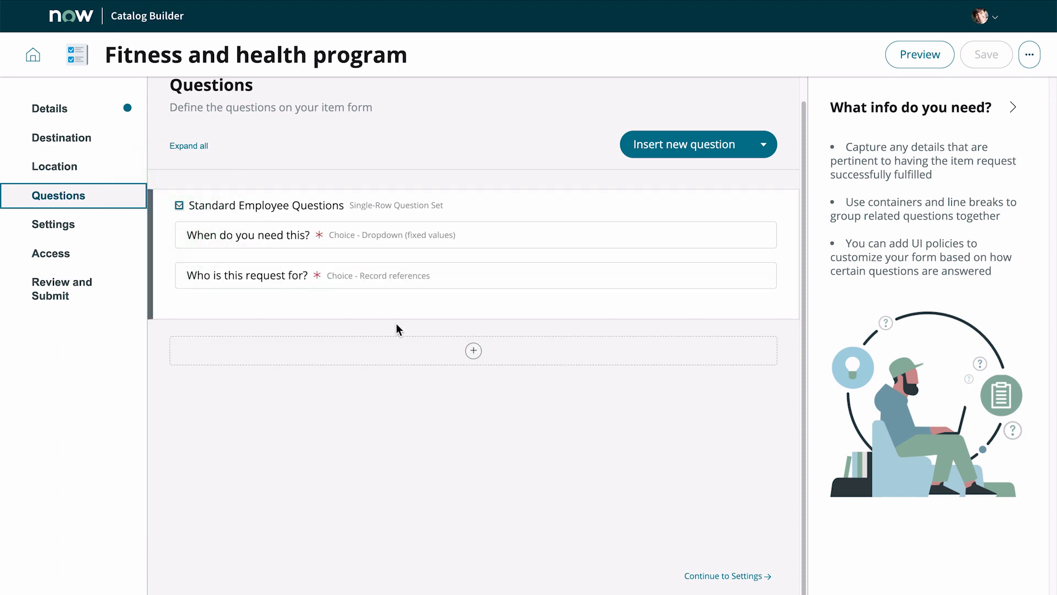
{"action": "left_click", "coordinate": [473, 351]}
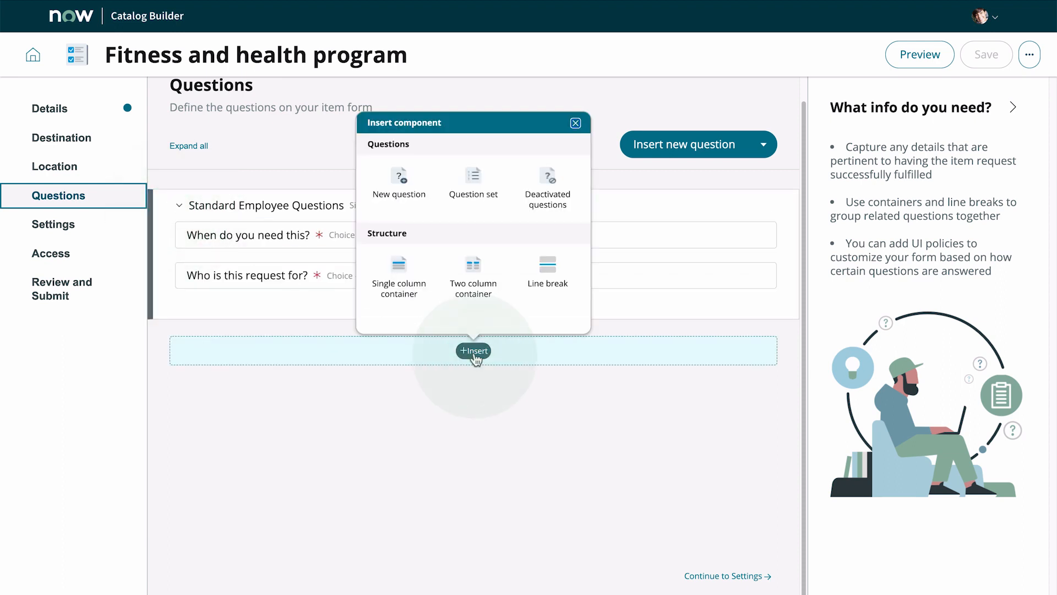
{"action": "left_click", "coordinate": [392, 197]}
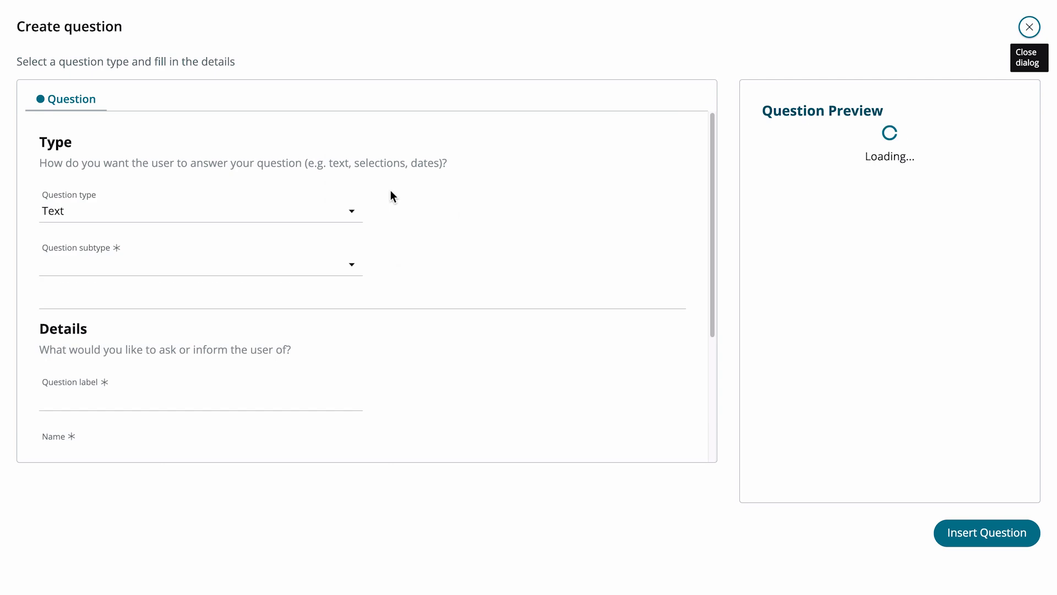
Step: Set the new question's type to Choice with the Radio subtype
{"action": "left_click", "coordinate": [356, 216]}
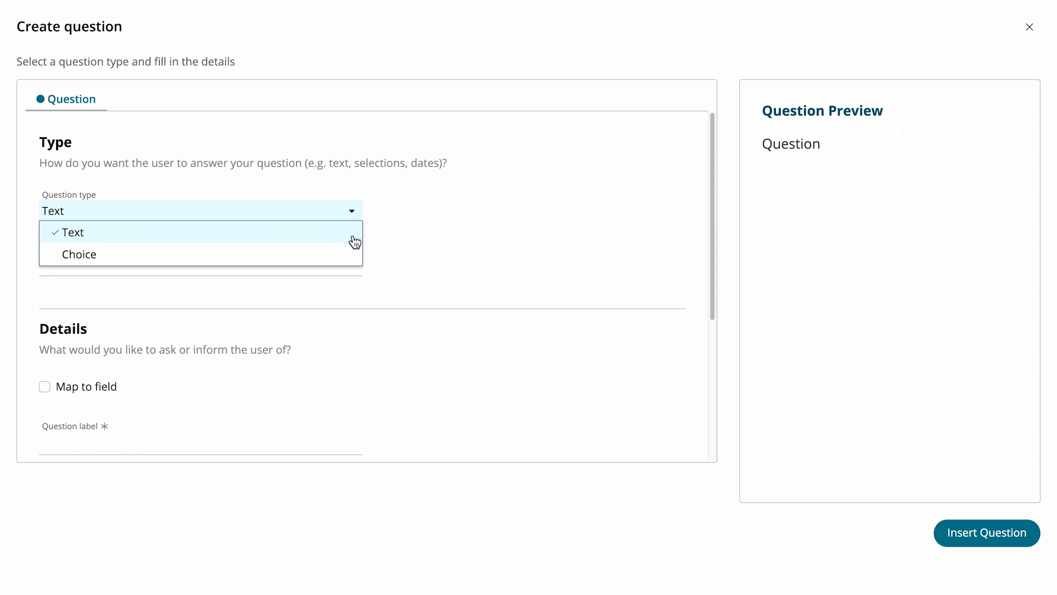
{"action": "left_click", "coordinate": [352, 253]}
{"action": "left_click", "coordinate": [354, 264]}
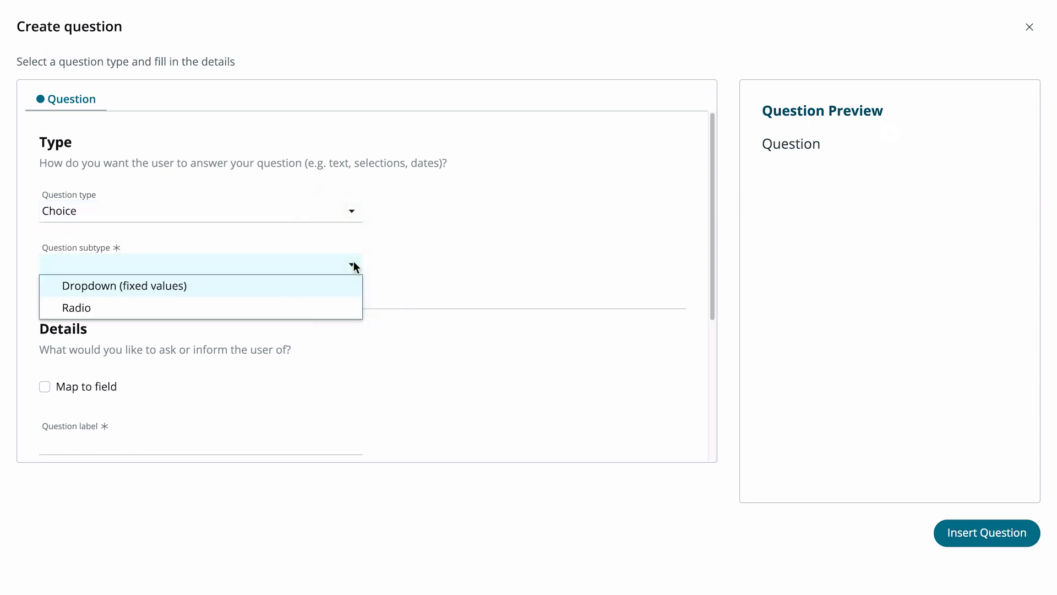
{"action": "left_click", "coordinate": [348, 309]}
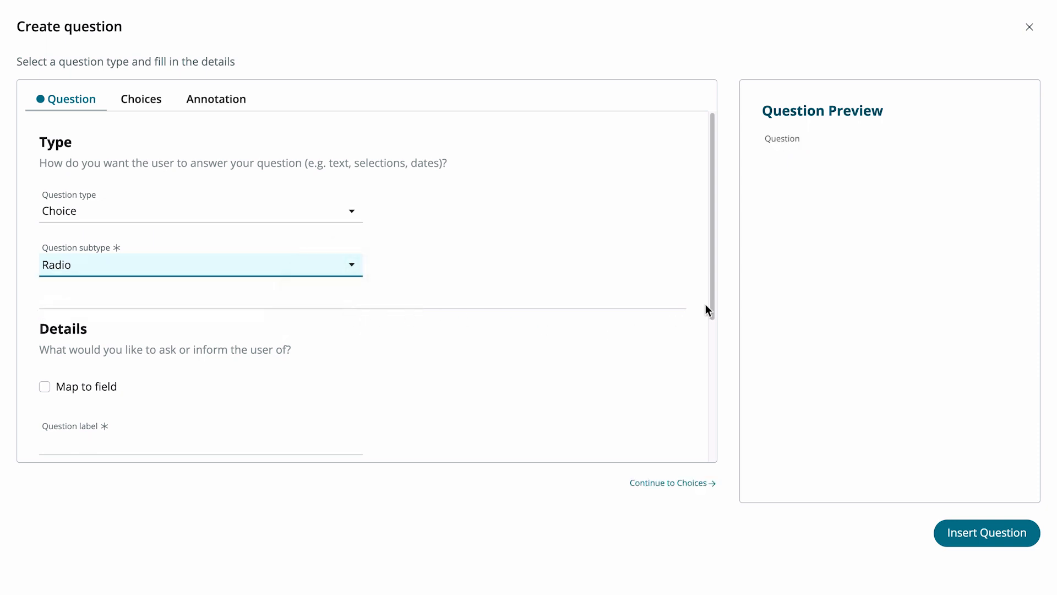
{"action": "left_click_drag", "start_coordinate": [710, 307], "coordinate": [695, 429]}
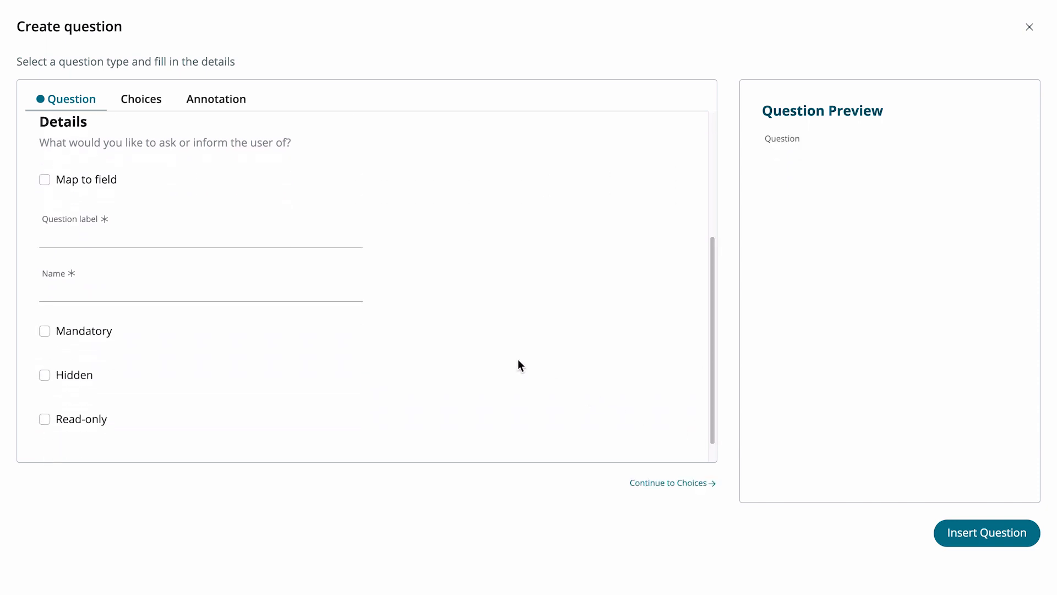
{"action": "left_click", "coordinate": [45, 180]}
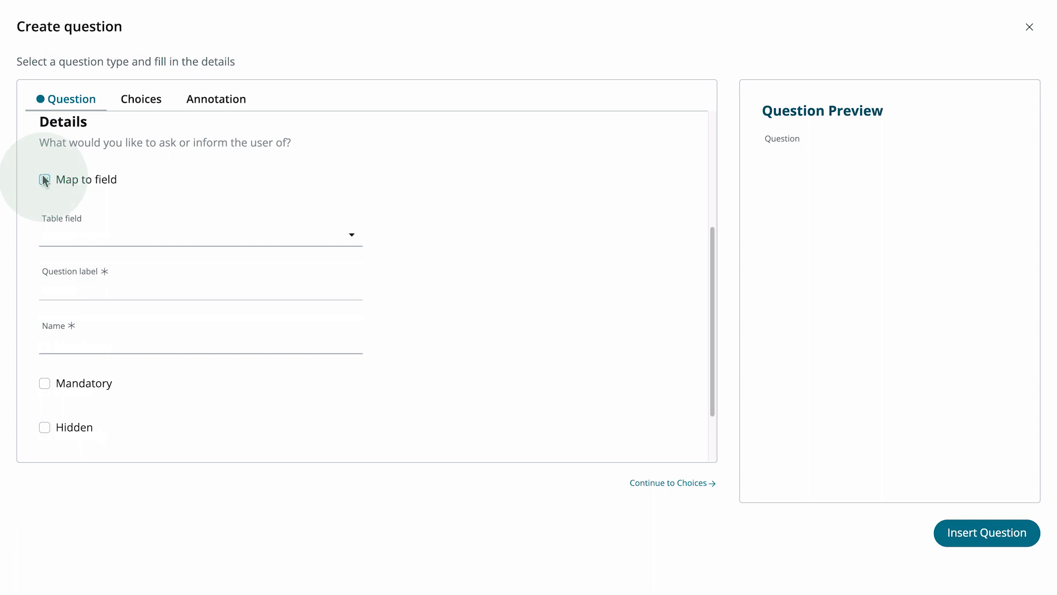
{"action": "left_click", "coordinate": [117, 234]}
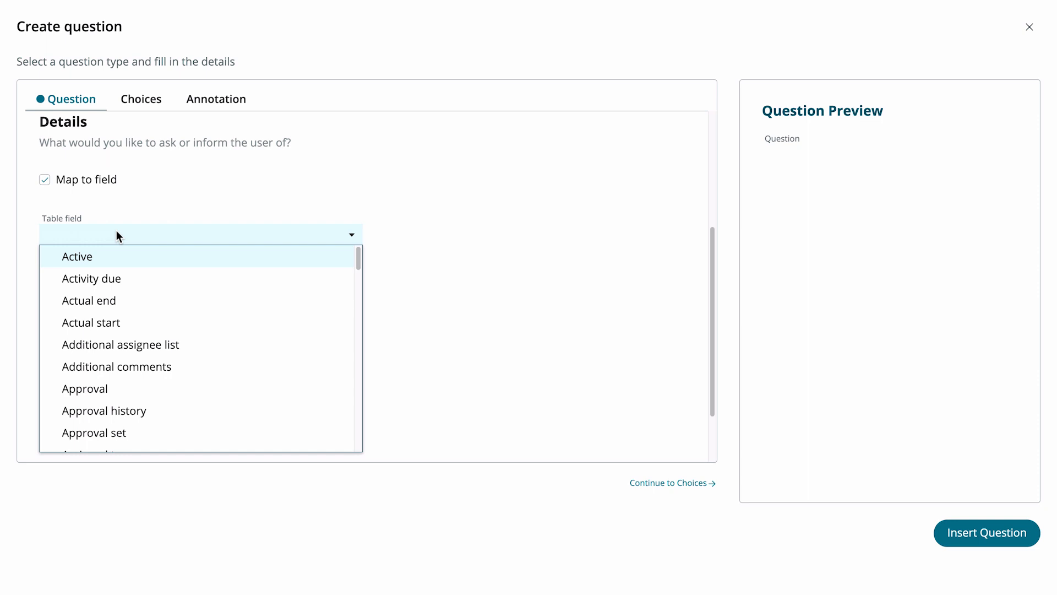
{"action": "left_click", "coordinate": [152, 193]}
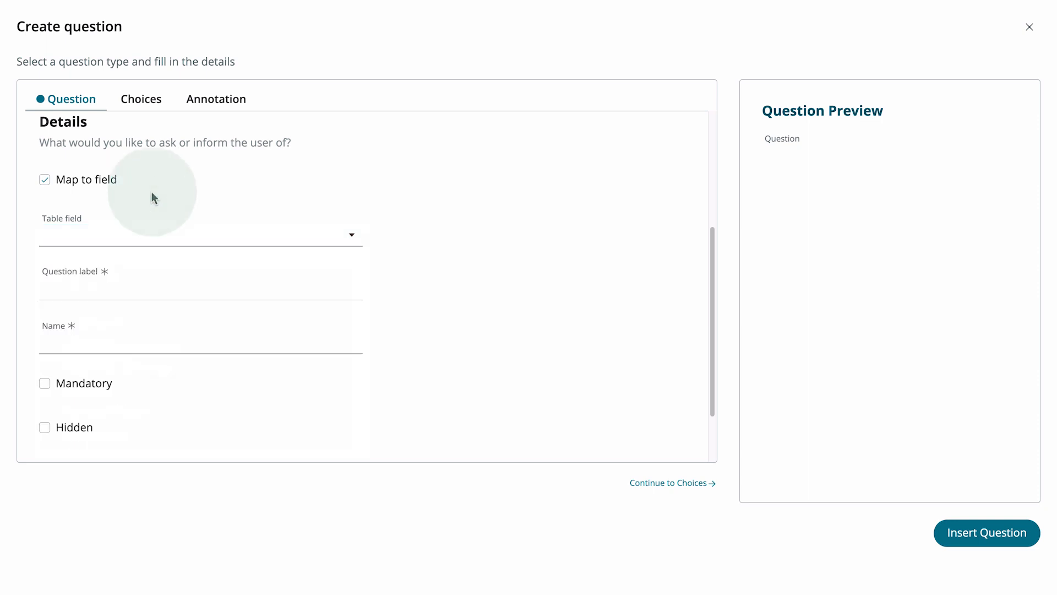
{"action": "left_click", "coordinate": [45, 179]}
Step: Label the question 'Fitness/health program'
{"action": "left_click", "coordinate": [66, 234]}
{"action": "type", "text": "Fitness/health program"}
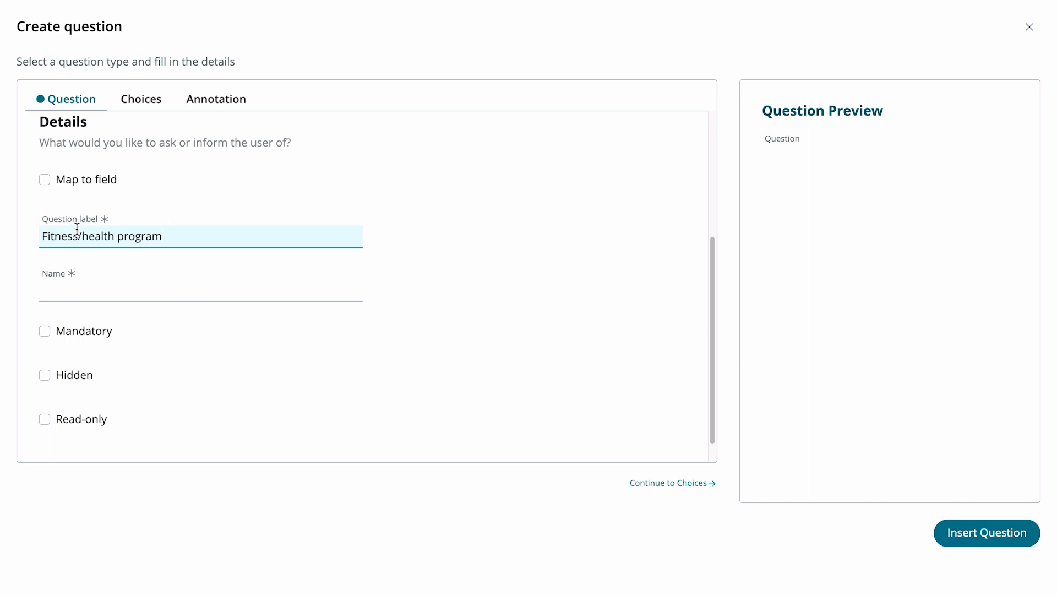
{"action": "left_click", "coordinate": [144, 215]}
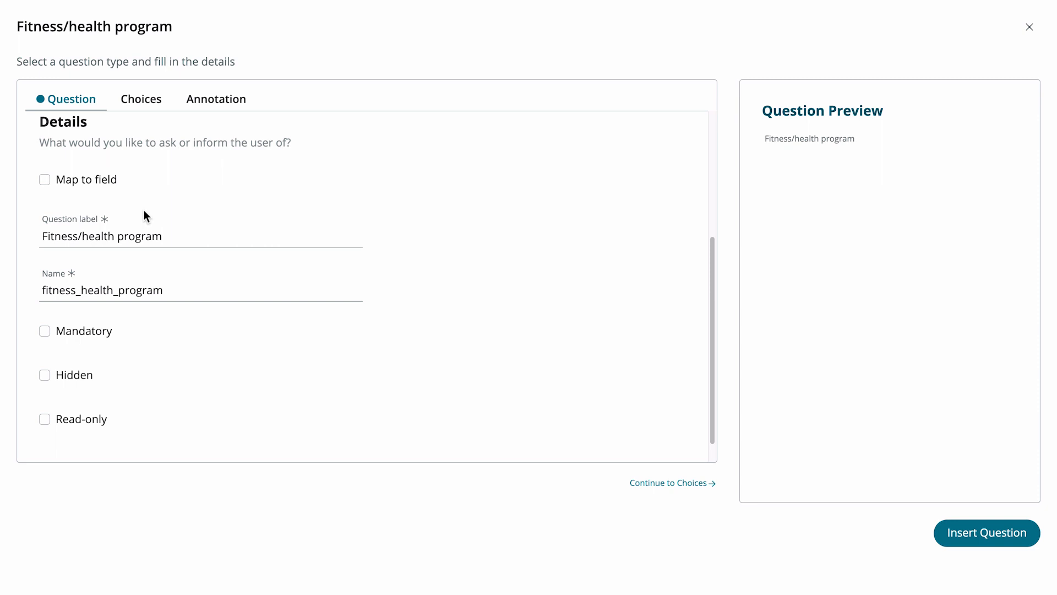
Step: Make the question mandatory and continue to its Choices settings
{"action": "left_click", "coordinate": [44, 331]}
{"action": "scroll", "coordinate": [711, 410], "scroll_direction": "down", "scroll_amount": 1}
{"action": "left_click", "coordinate": [695, 485]}
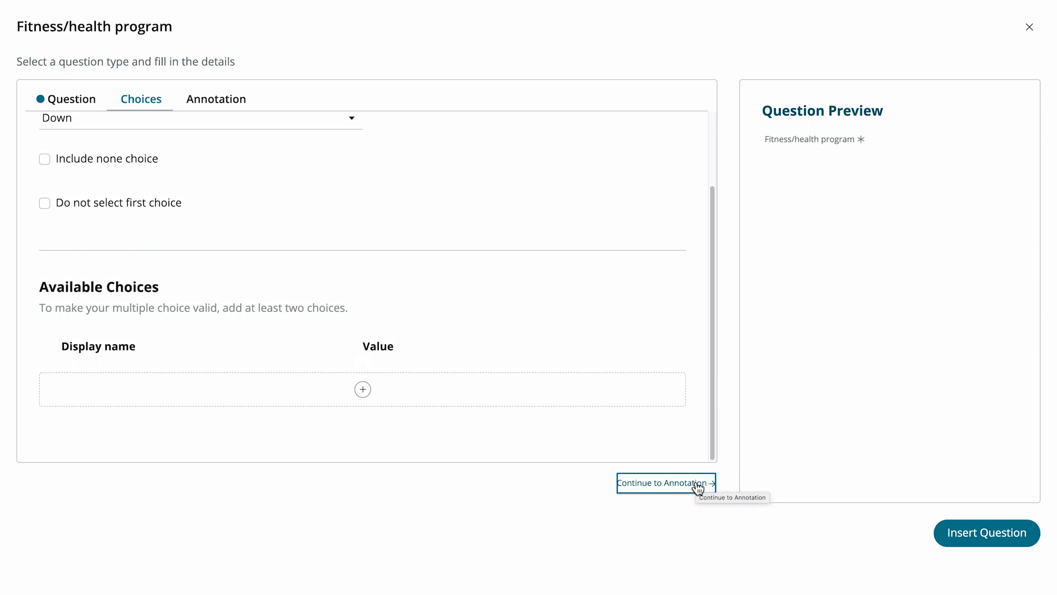
{"action": "left_click_drag", "start_coordinate": [712, 444], "coordinate": [710, 350]}
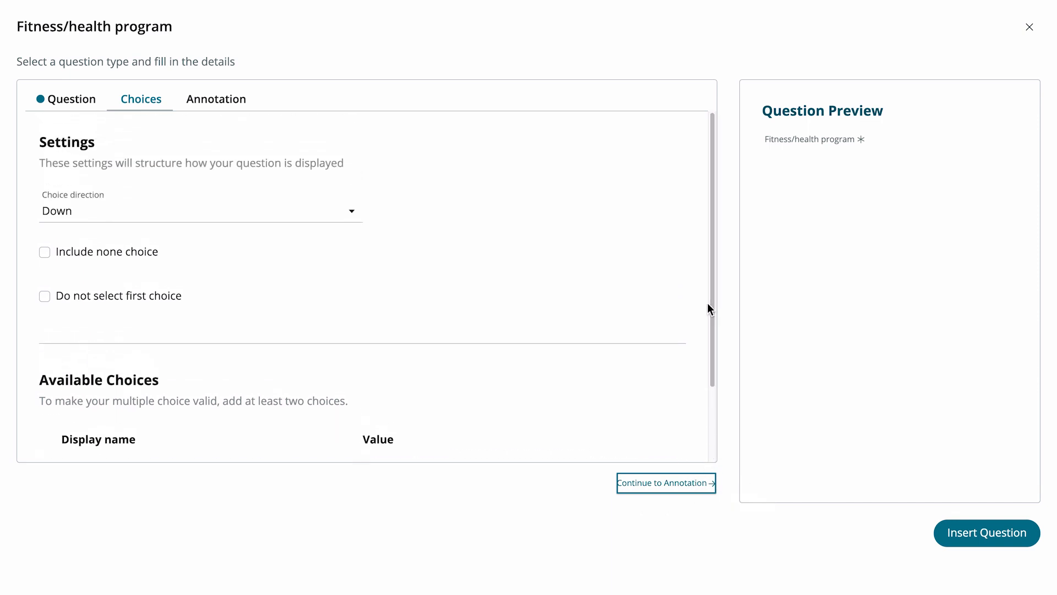
{"action": "left_click", "coordinate": [345, 211]}
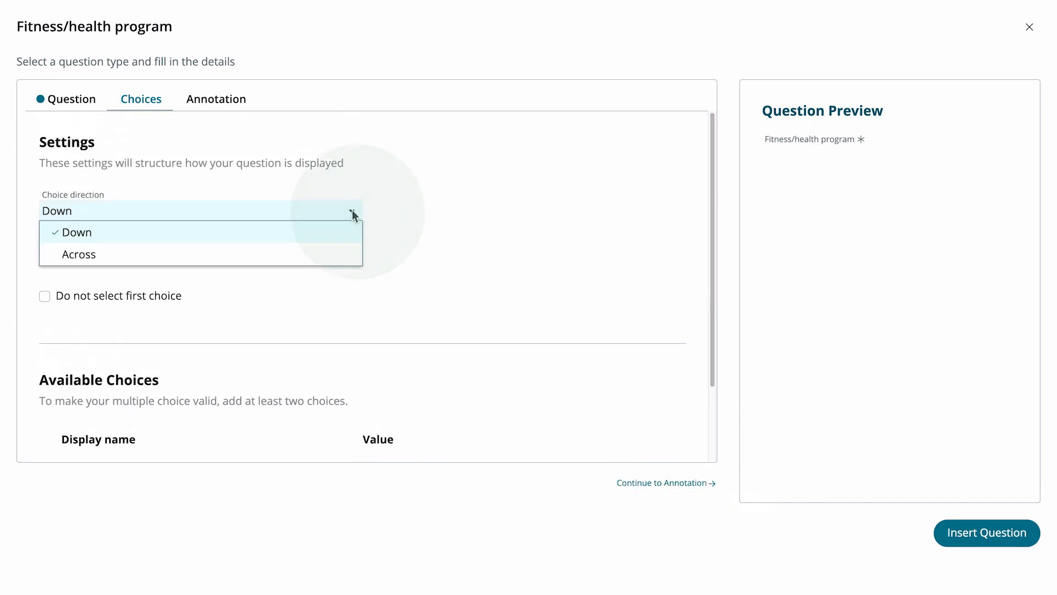
{"action": "left_click", "coordinate": [355, 213]}
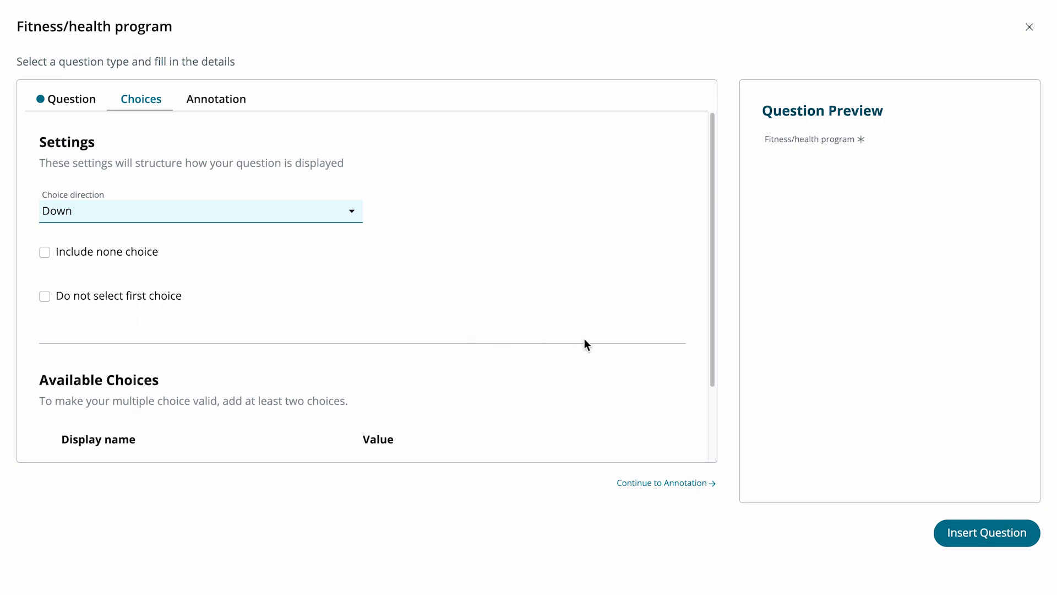
Step: Add a choice with the display name 'Gym membership'
{"action": "left_click_drag", "start_coordinate": [710, 358], "coordinate": [704, 469]}
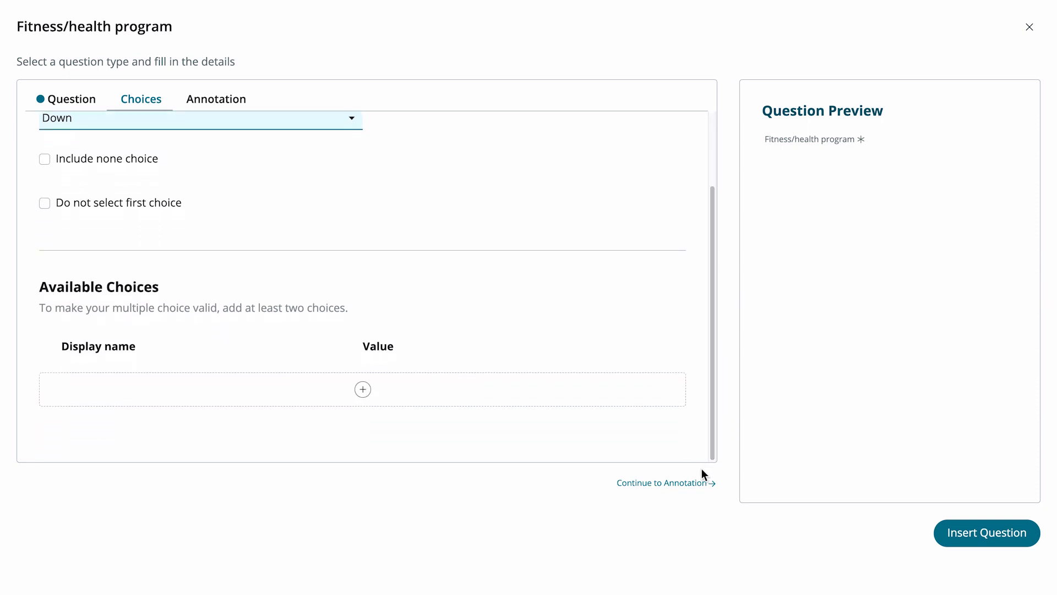
{"action": "left_click", "coordinate": [363, 389]}
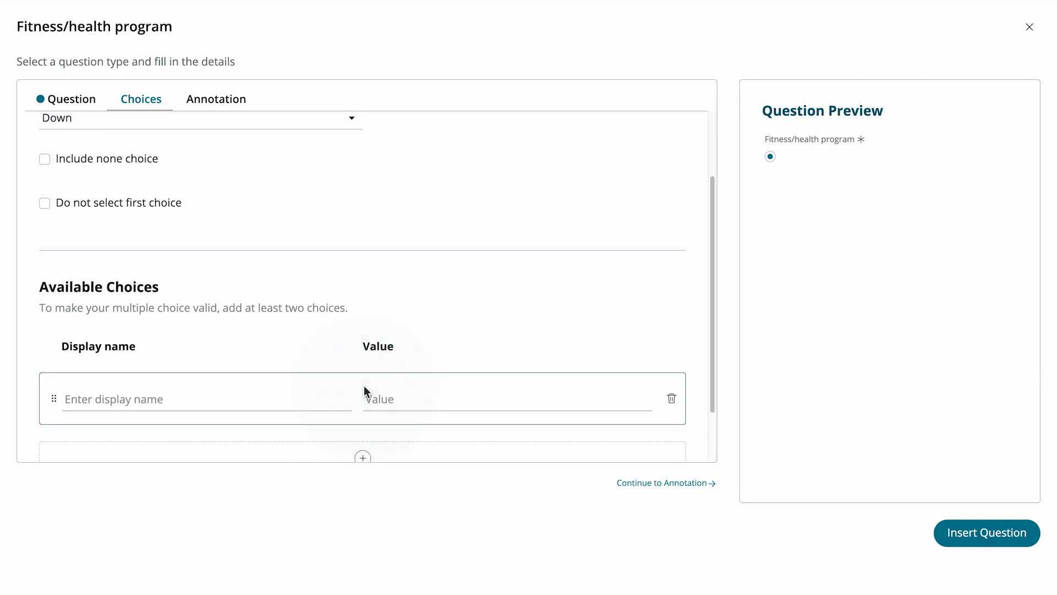
{"action": "left_click", "coordinate": [344, 397]}
{"action": "type", "text": "Gym me"}
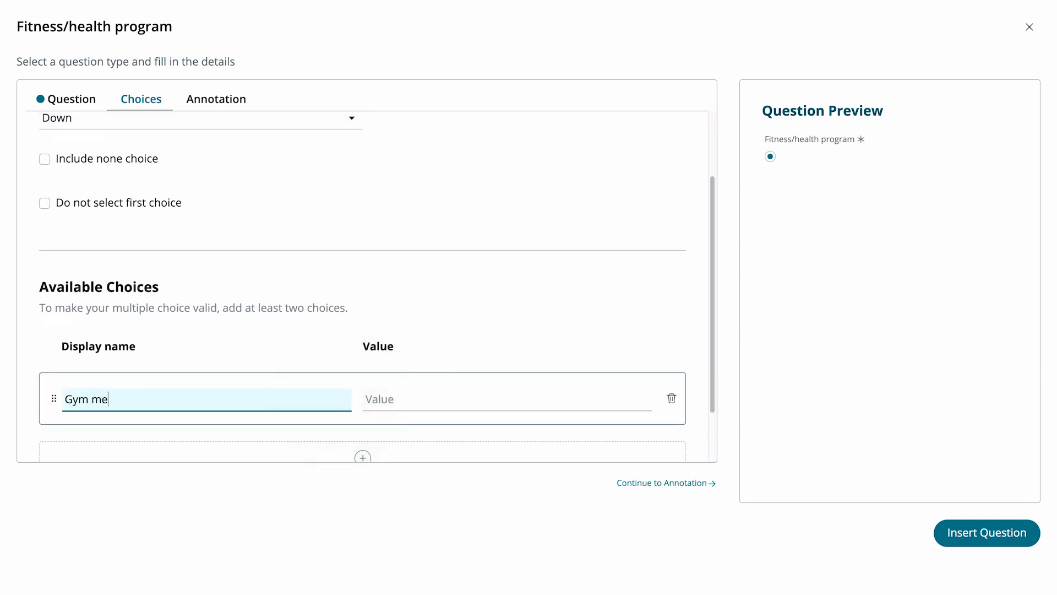
{"action": "type", "text": "mbership"}
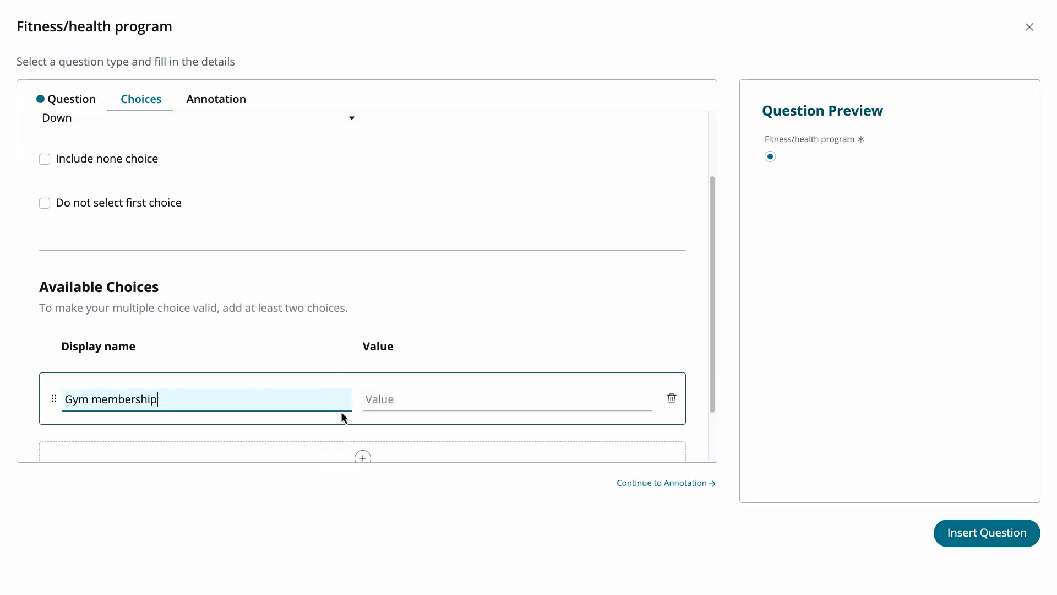
Step: Add a second choice with the display name 'Health apps'
{"action": "left_click", "coordinate": [364, 459]}
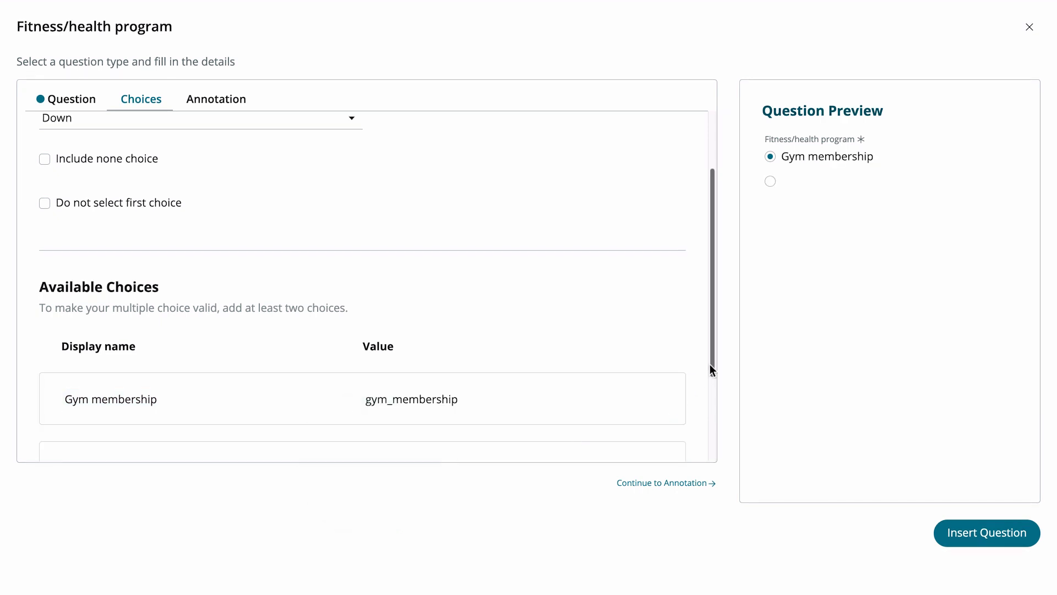
{"action": "left_click_drag", "start_coordinate": [709, 364], "coordinate": [719, 468]}
{"action": "left_click", "coordinate": [337, 332]}
{"action": "type", "text": "Health apps"}
Step: Add a third choice with the display name 'Health channel subscriptions'
{"action": "left_click", "coordinate": [362, 389]}
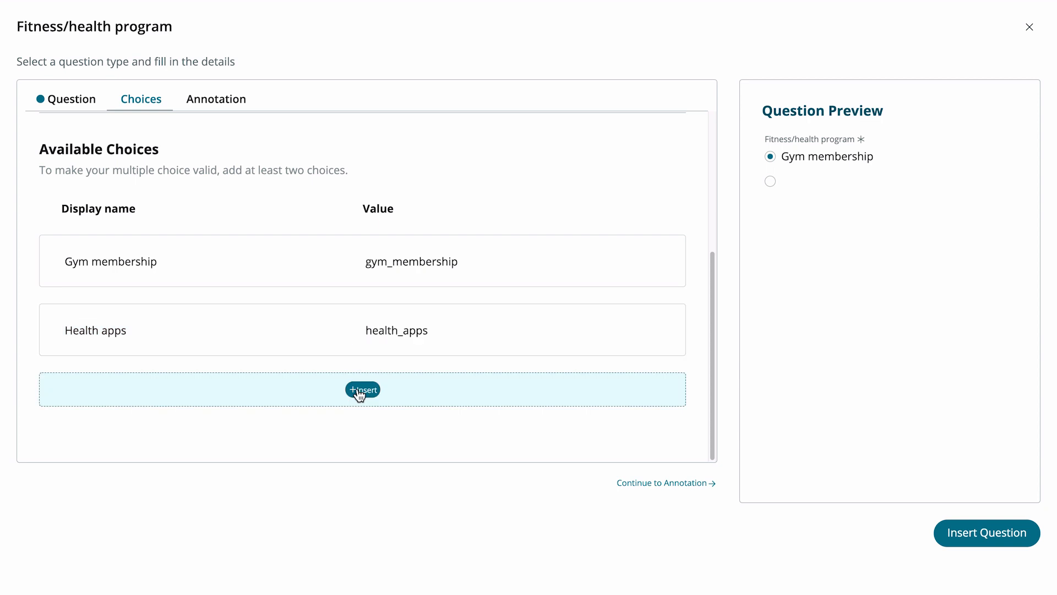
{"action": "left_click", "coordinate": [338, 395]}
{"action": "type", "text": "Health channel subscriptions"}
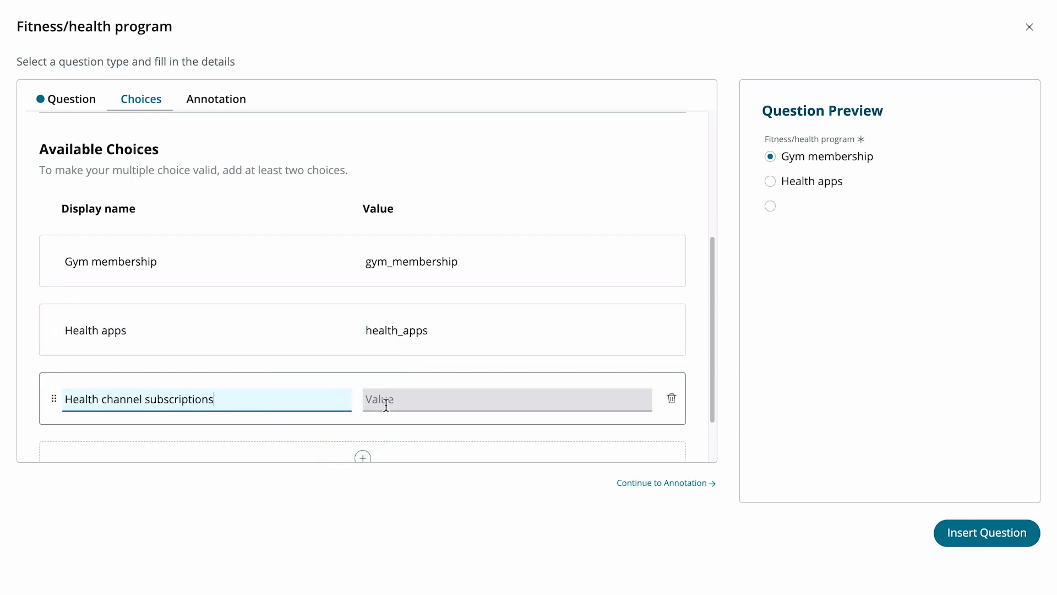
{"action": "left_click", "coordinate": [424, 483]}
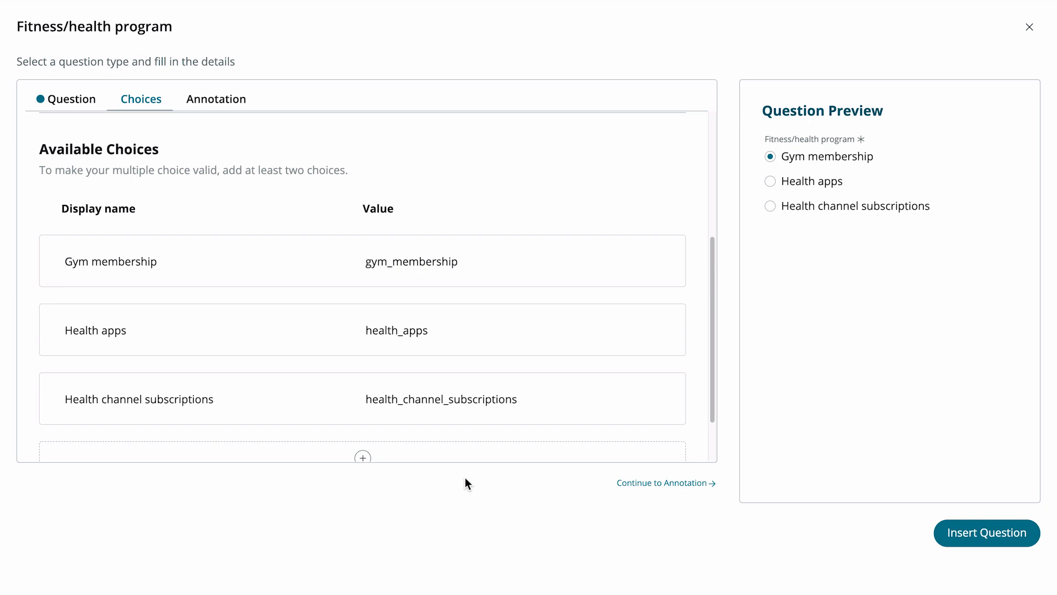
Step: In the question's annotation, enable instructions and set the instructions label to 'Available fitness and health programs'
{"action": "left_click", "coordinate": [633, 484]}
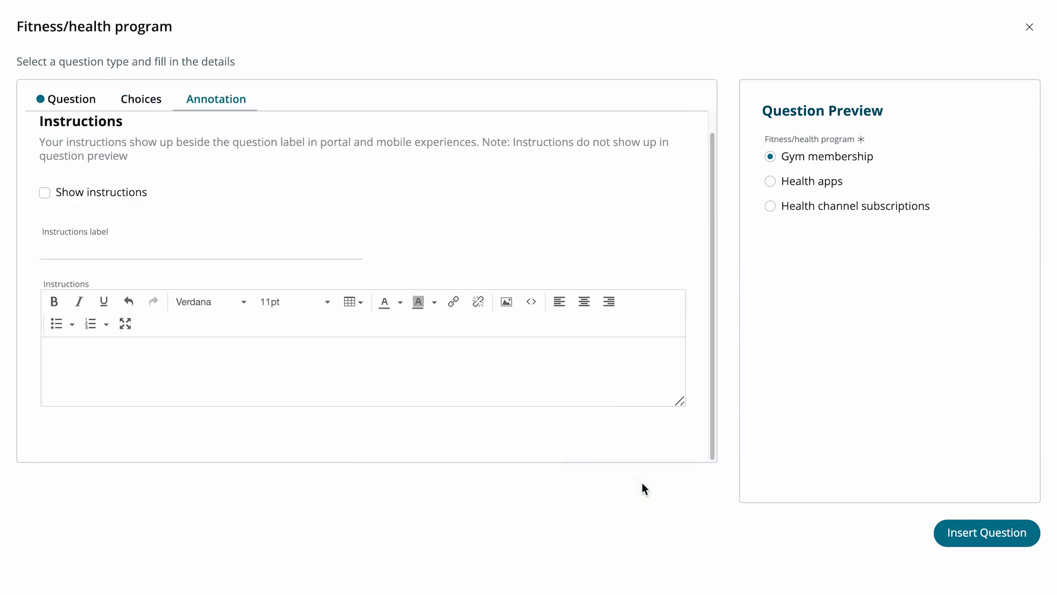
{"action": "left_click", "coordinate": [48, 190]}
{"action": "left_click", "coordinate": [59, 250]}
{"action": "type", "text": "Available fitness and health programs"}
Step: Enter the instructions 'Select the fitness and health program you want to participate in. You can only select one per request.' and insert the question
{"action": "left_click", "coordinate": [51, 341]}
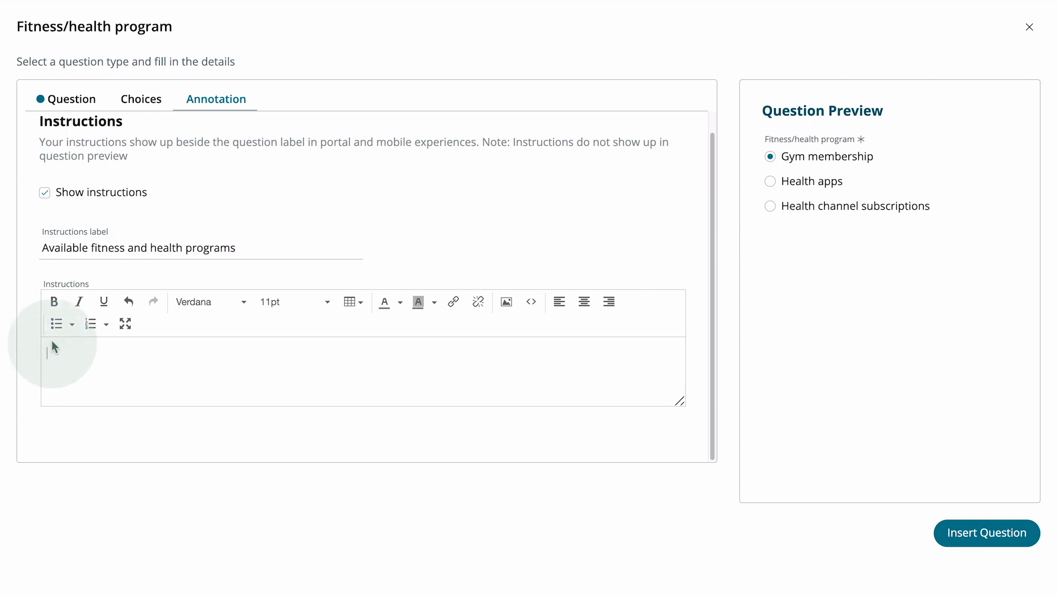
{"action": "type", "text": "Select the fitness and health program "}
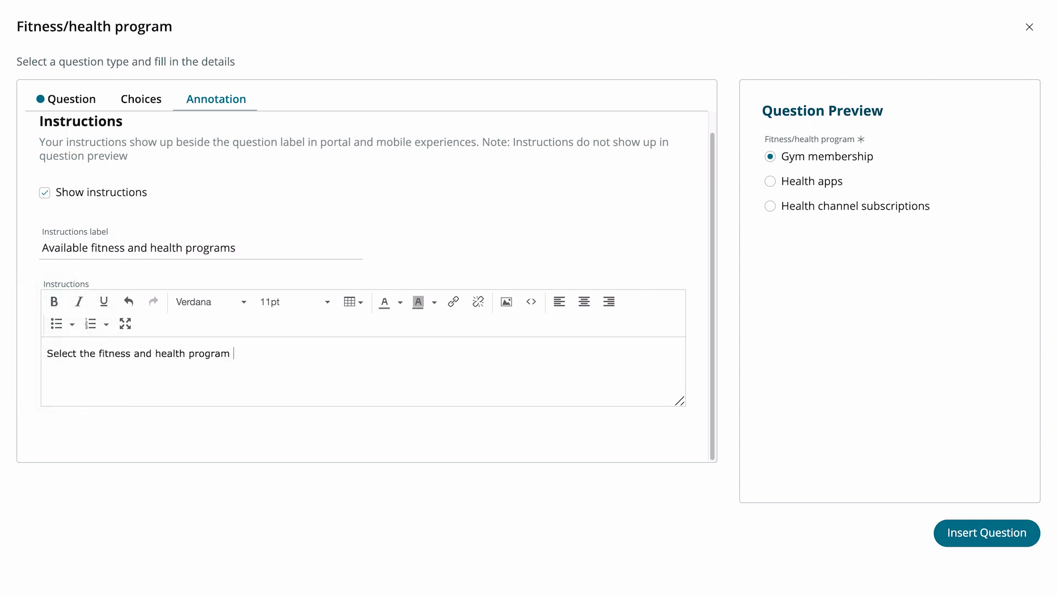
{"action": "type", "text": "you want to participate in. You can only select one per request."}
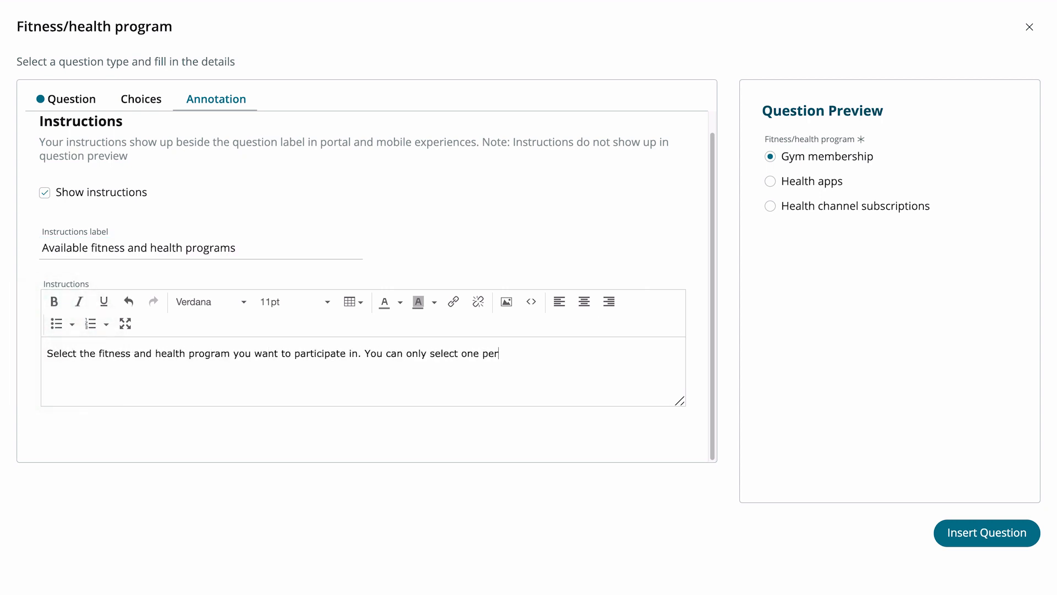
{"action": "left_click", "coordinate": [957, 533]}
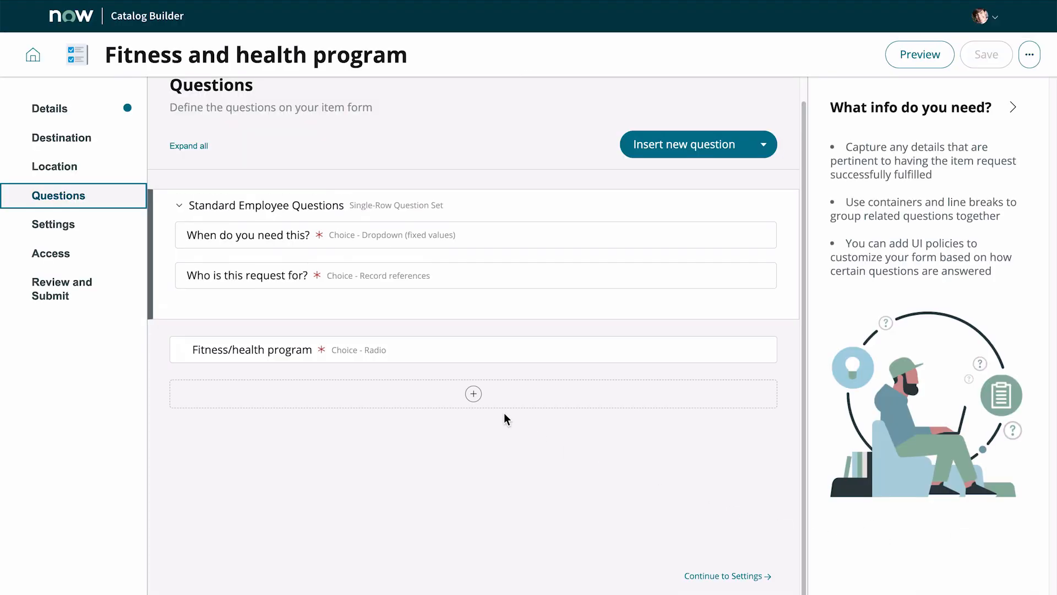
Step: Insert a new question below, of type Choice with the Dropdown (fixed values) subtype
{"action": "left_click", "coordinate": [473, 393]}
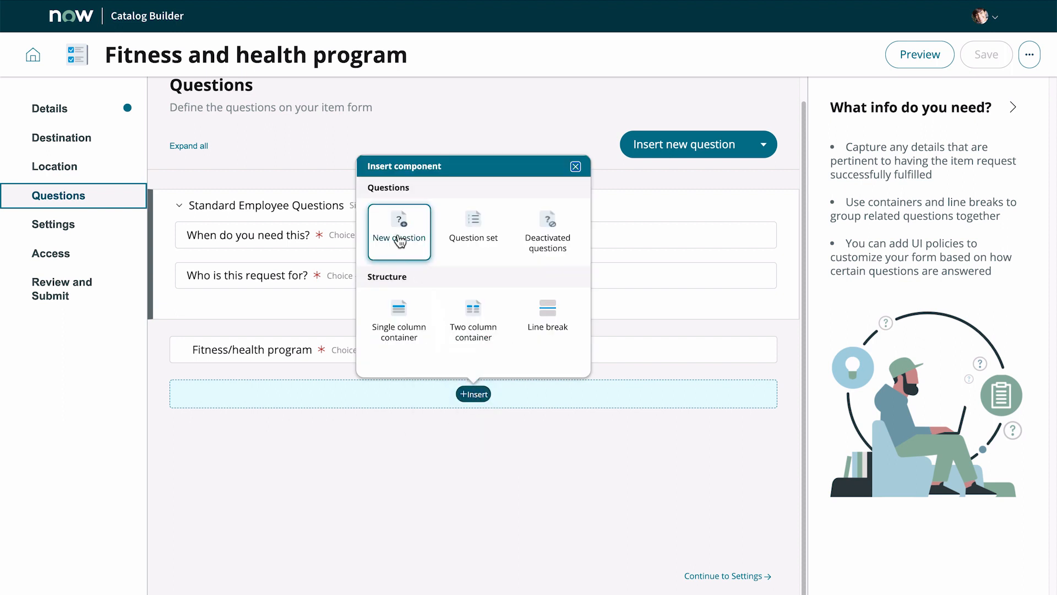
{"action": "left_click", "coordinate": [399, 240]}
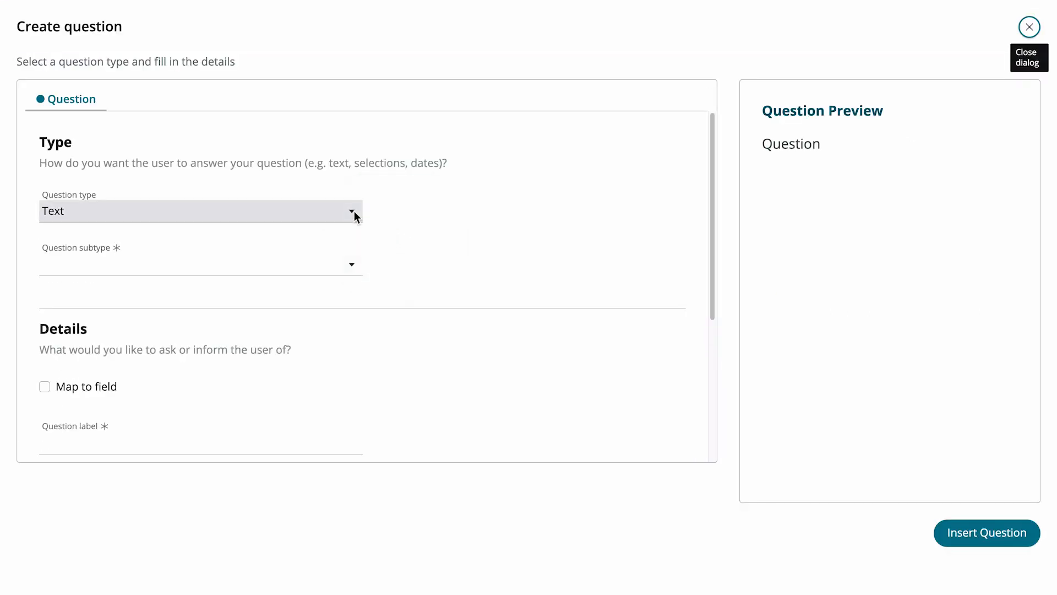
{"action": "left_click", "coordinate": [354, 212]}
{"action": "left_click", "coordinate": [352, 251]}
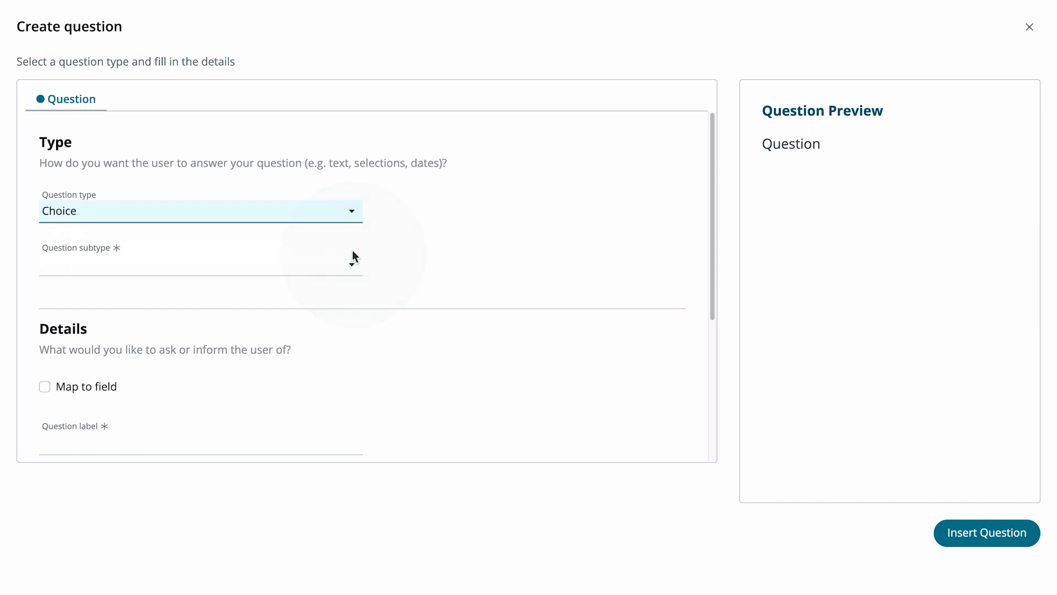
{"action": "left_click", "coordinate": [354, 260]}
{"action": "left_click", "coordinate": [350, 283]}
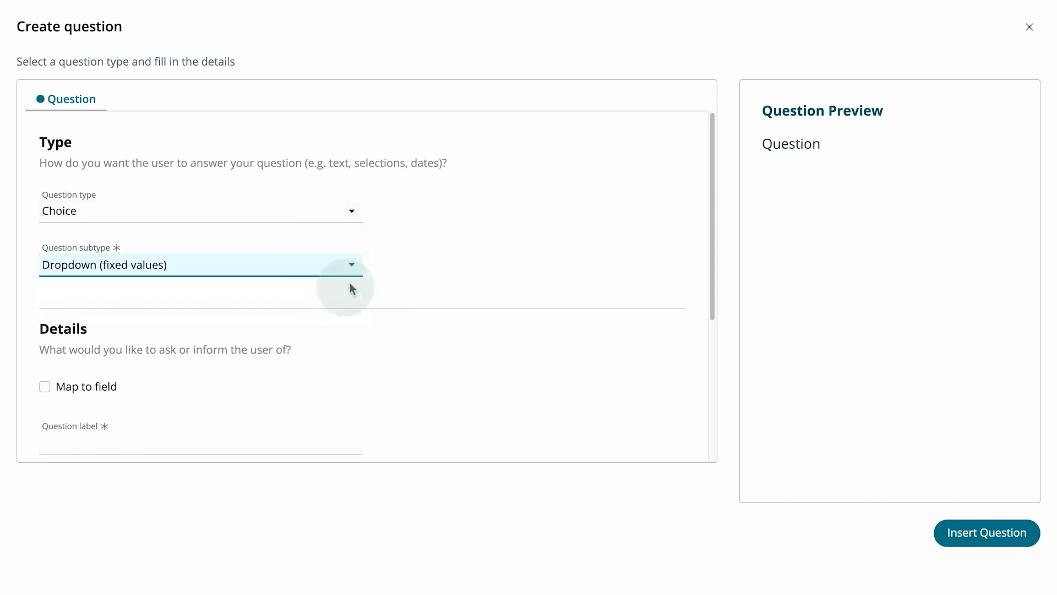
Step: Label the question 'Membership type', make it mandatory, and continue to its Choices settings
{"action": "left_click_drag", "start_coordinate": [707, 314], "coordinate": [721, 444]}
{"action": "left_click", "coordinate": [214, 222]}
{"action": "type", "text": "Membership type"}
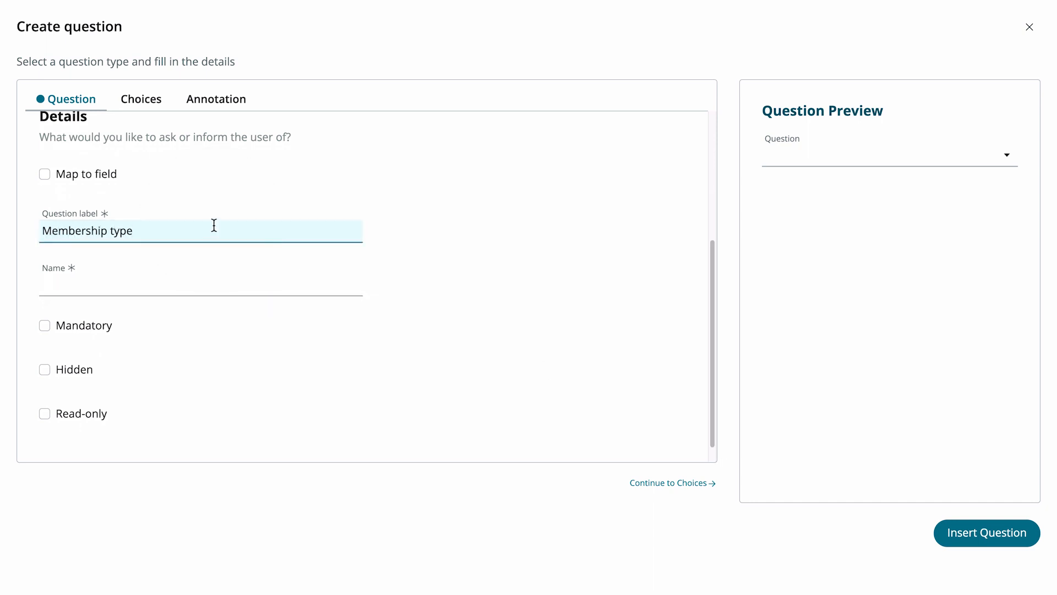
{"action": "left_click", "coordinate": [207, 256]}
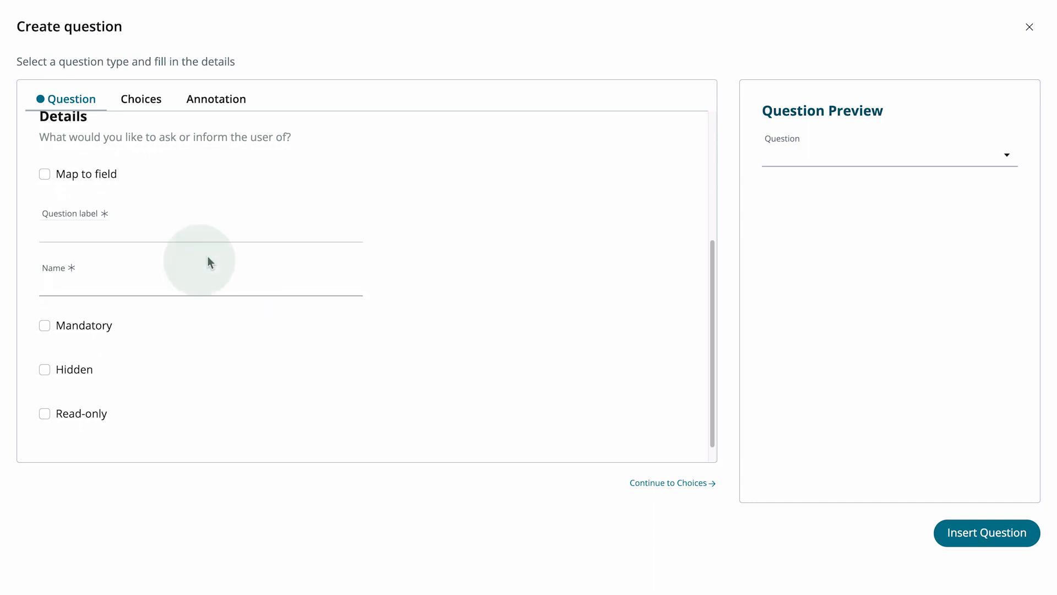
{"action": "left_click", "coordinate": [45, 325]}
{"action": "left_click", "coordinate": [659, 484]}
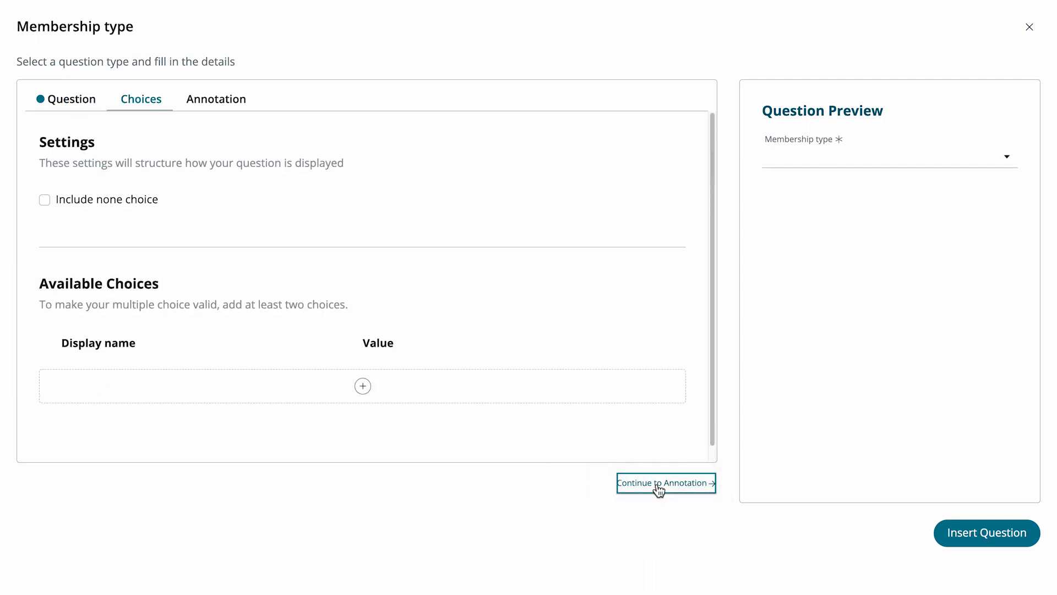
Step: Add a choice with the display name 'Annual'
{"action": "left_click", "coordinate": [364, 385]}
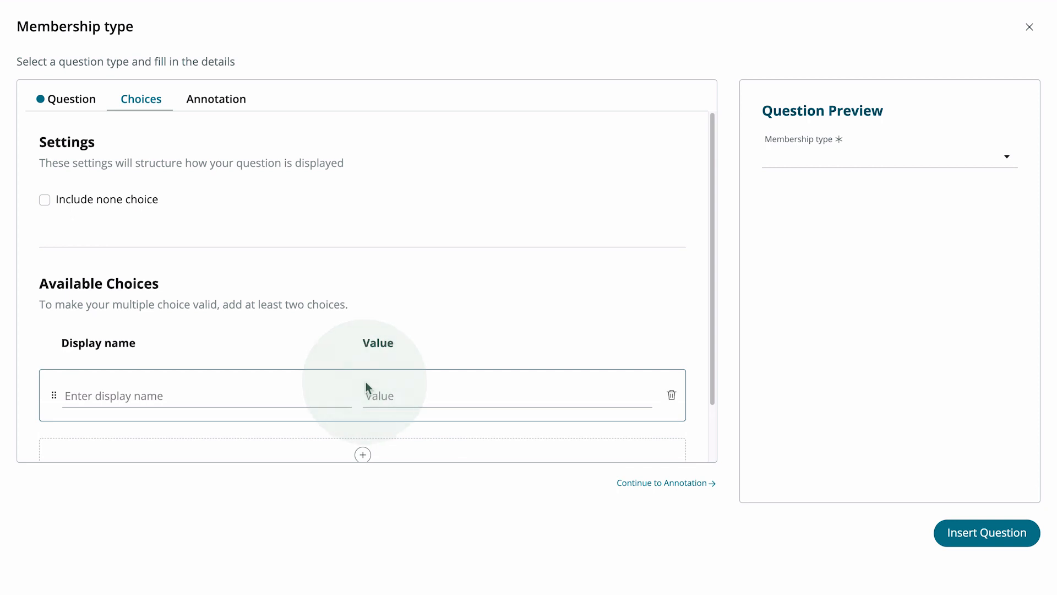
{"action": "left_click", "coordinate": [328, 395]}
{"action": "type", "text": "Annual"}
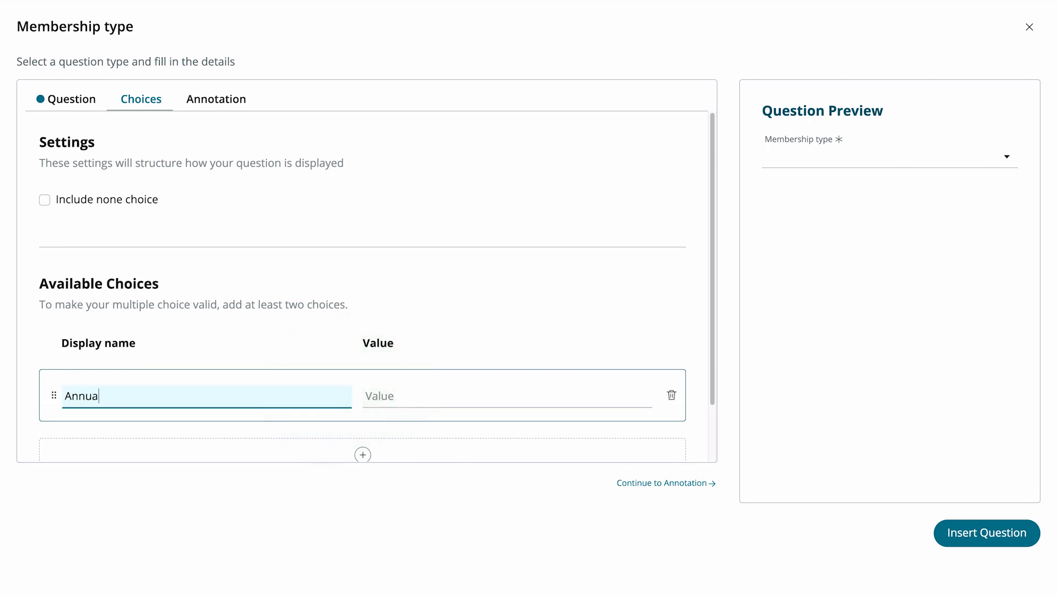
Step: Add a second choice 'Monthly' and insert the Membership type question
{"action": "left_click", "coordinate": [363, 455]}
{"action": "left_click", "coordinate": [304, 438]}
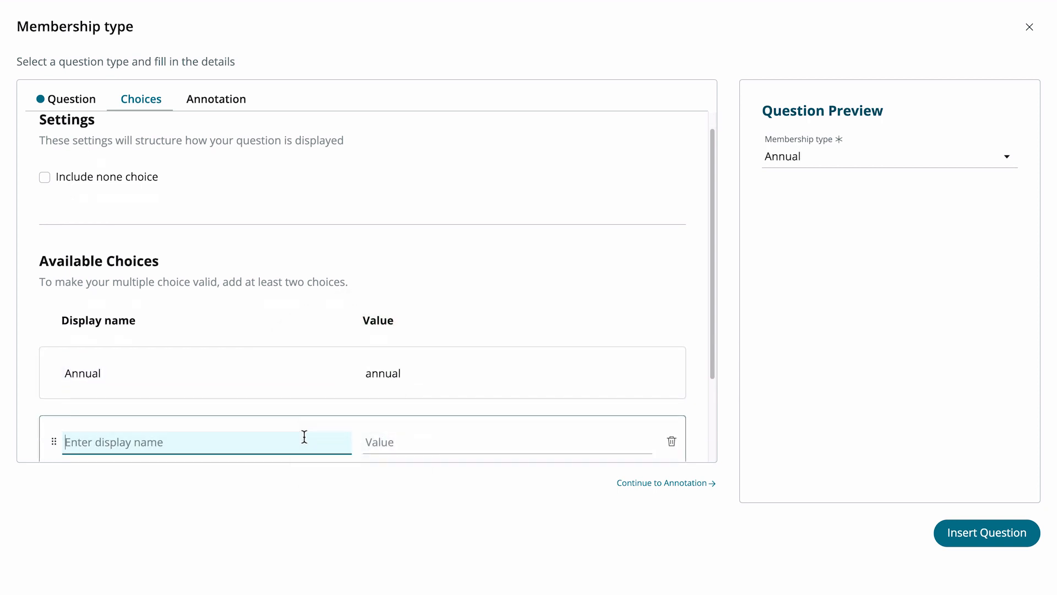
{"action": "type", "text": "Monthly"}
{"action": "left_click", "coordinate": [322, 474]}
{"action": "left_click", "coordinate": [650, 485]}
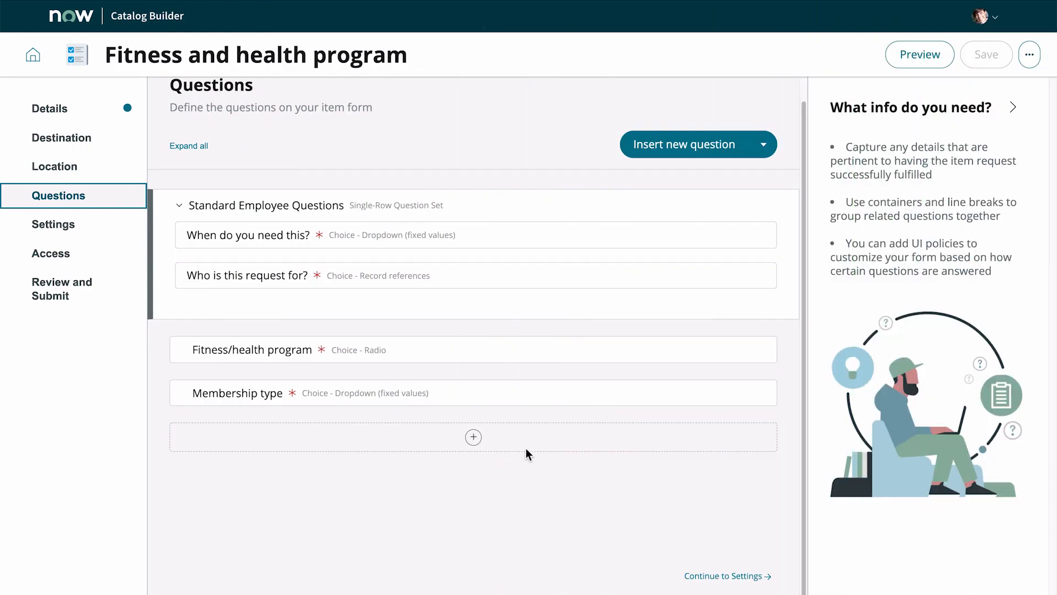
Step: Insert a two column container titled 'Programs and membership types' below the questions
{"action": "left_click", "coordinate": [475, 438]}
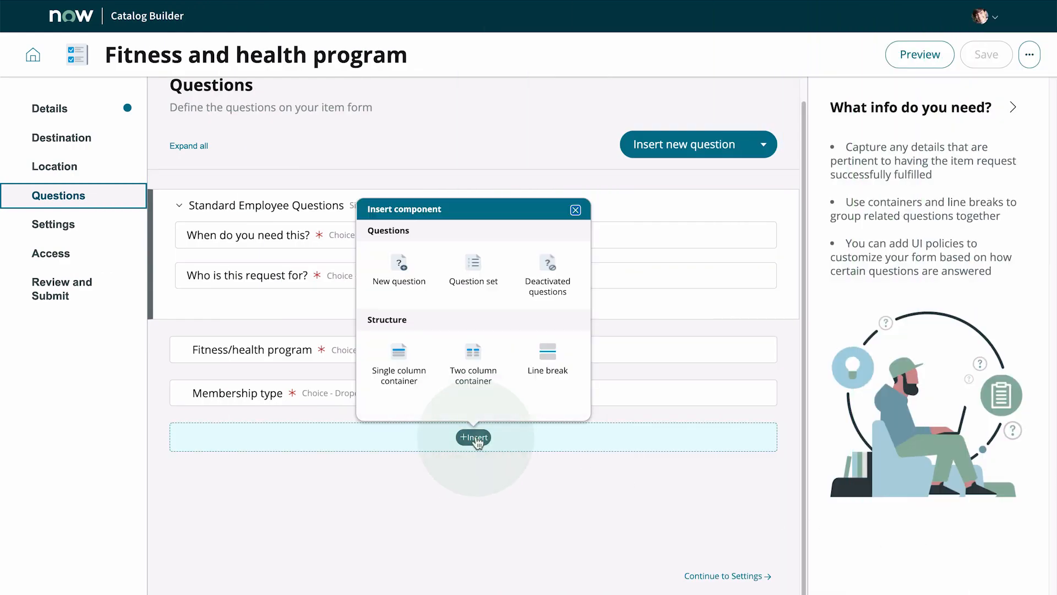
{"action": "left_click", "coordinate": [478, 378]}
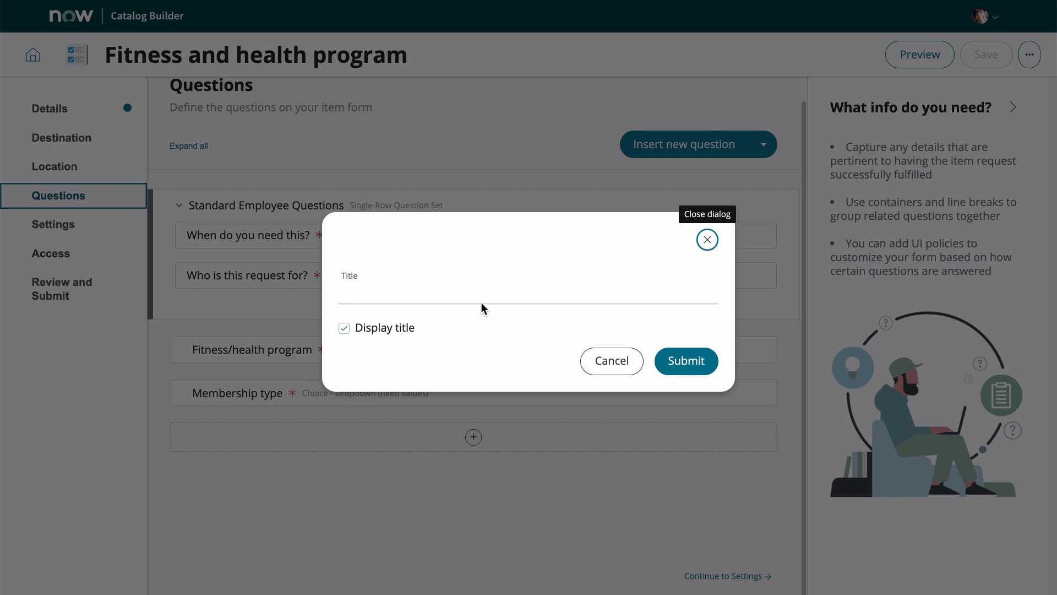
{"action": "left_click", "coordinate": [476, 293]}
{"action": "type", "text": "Programs and membership types"}
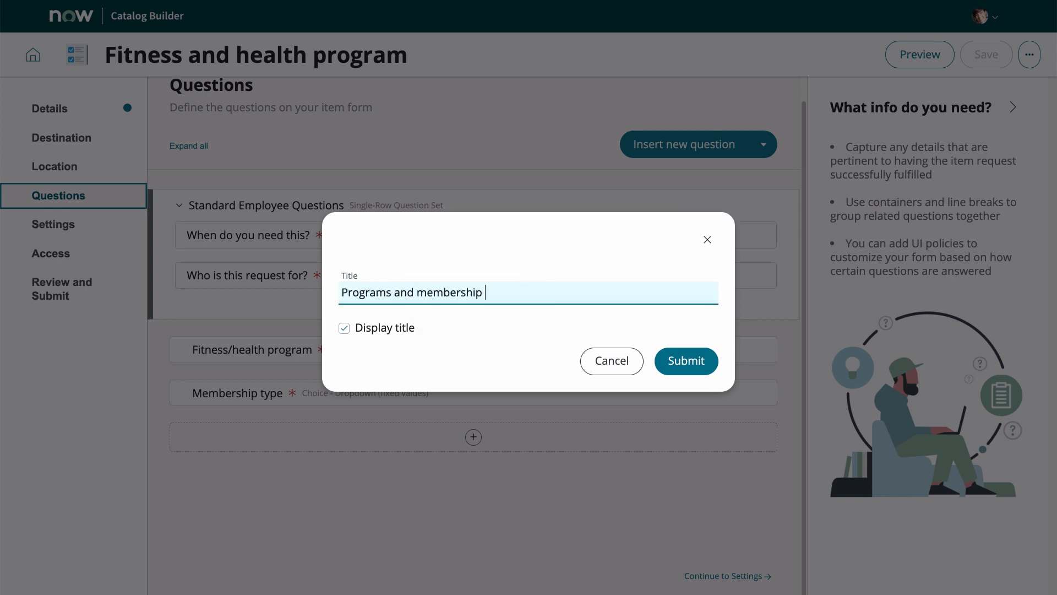
{"action": "left_click", "coordinate": [668, 368]}
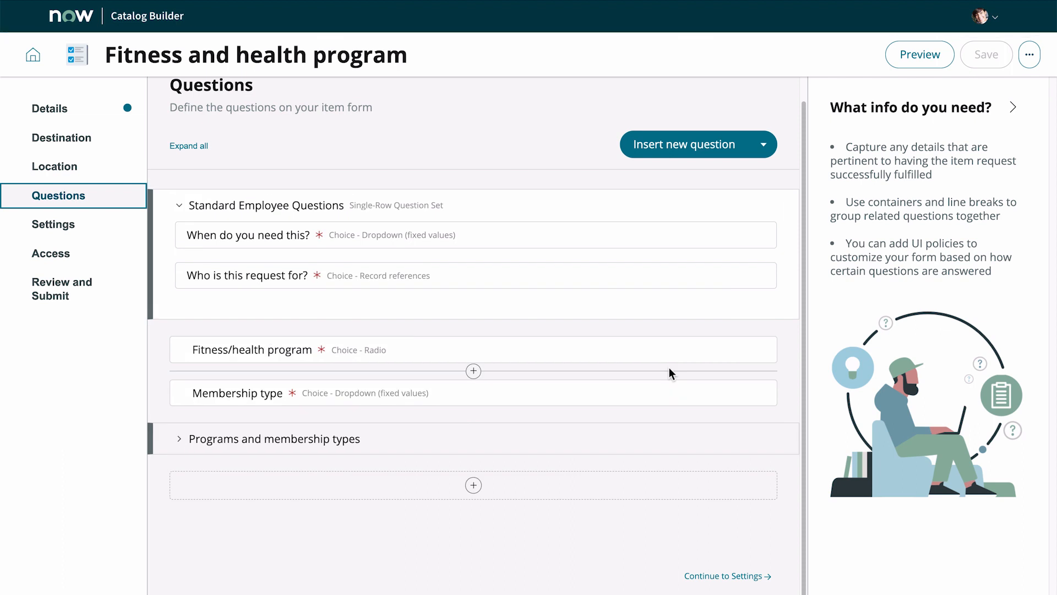
Step: Move the Fitness/health program question into the container's left column and Membership type into its right column
{"action": "left_click", "coordinate": [180, 438]}
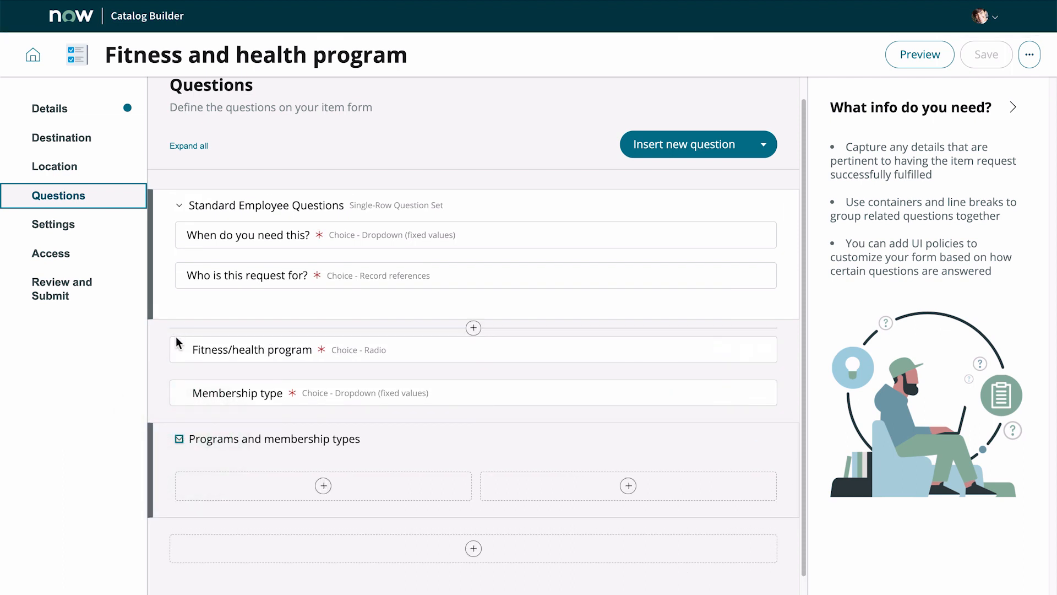
{"action": "mouse_move", "coordinate": [180, 350]}
{"action": "left_mouse_down"}
{"action": "mouse_move", "coordinate": [243, 453]}
{"action": "mouse_move", "coordinate": [295, 502]}
{"action": "left_mouse_up"}
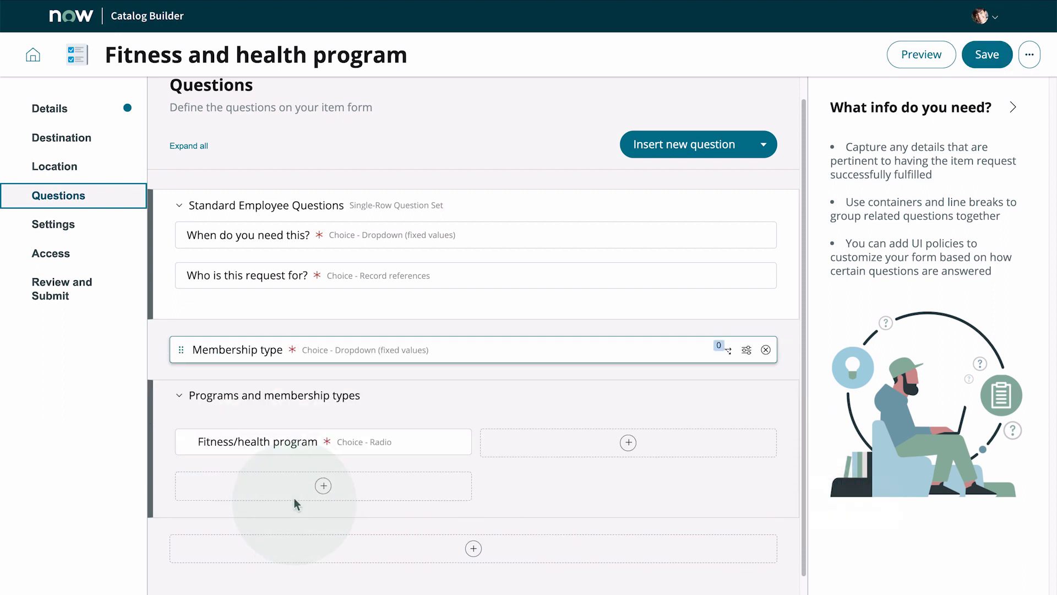
{"action": "left_click_drag", "start_coordinate": [182, 349], "coordinate": [532, 468]}
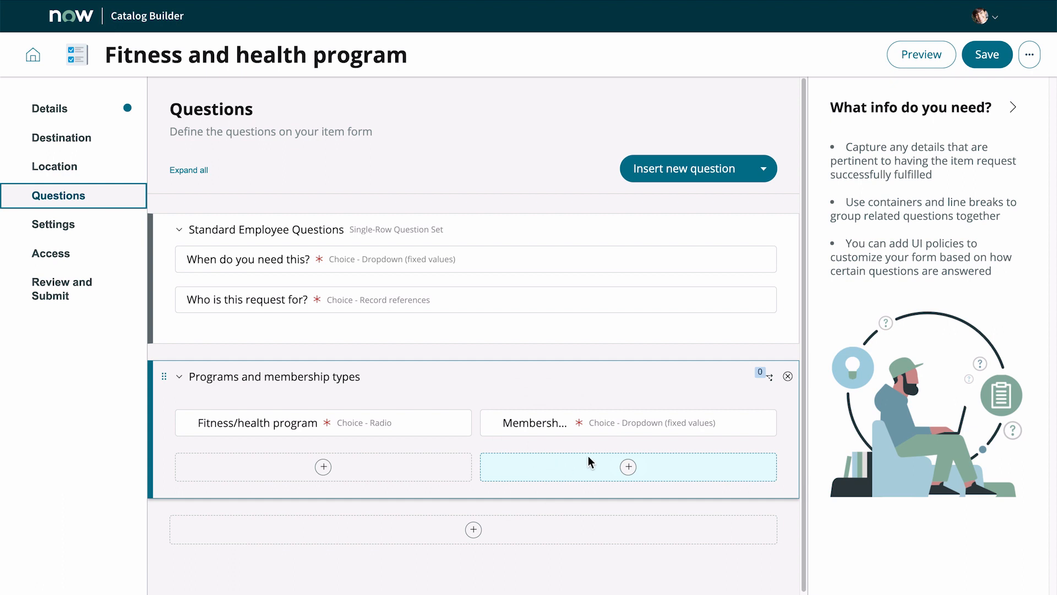
Step: Define a new dynamic behavior for the Membership type question that sets Visible to True
{"action": "left_click", "coordinate": [728, 424]}
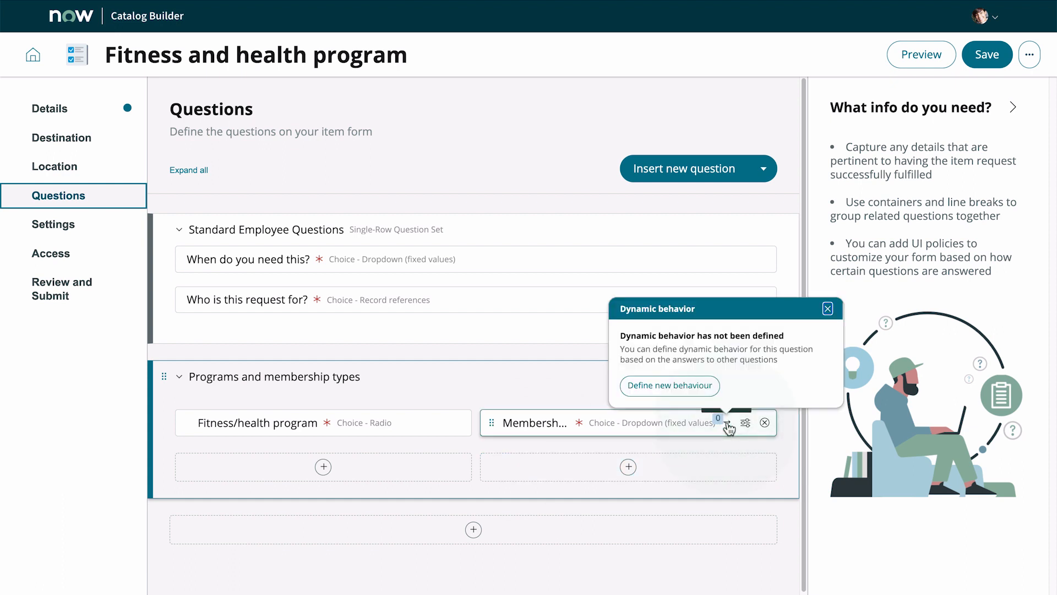
{"action": "left_click", "coordinate": [698, 386]}
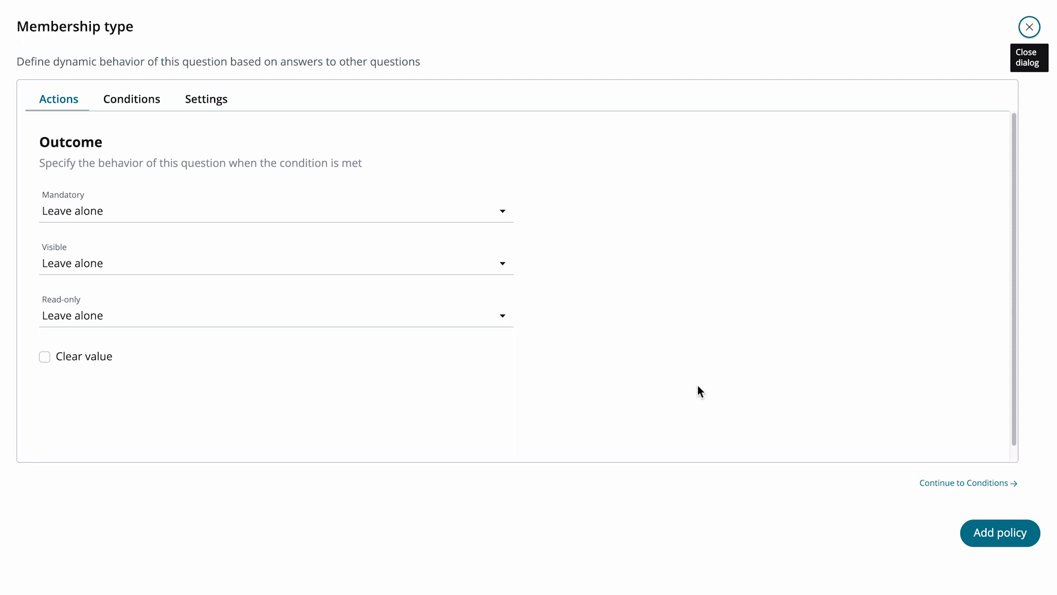
{"action": "left_click", "coordinate": [505, 266]}
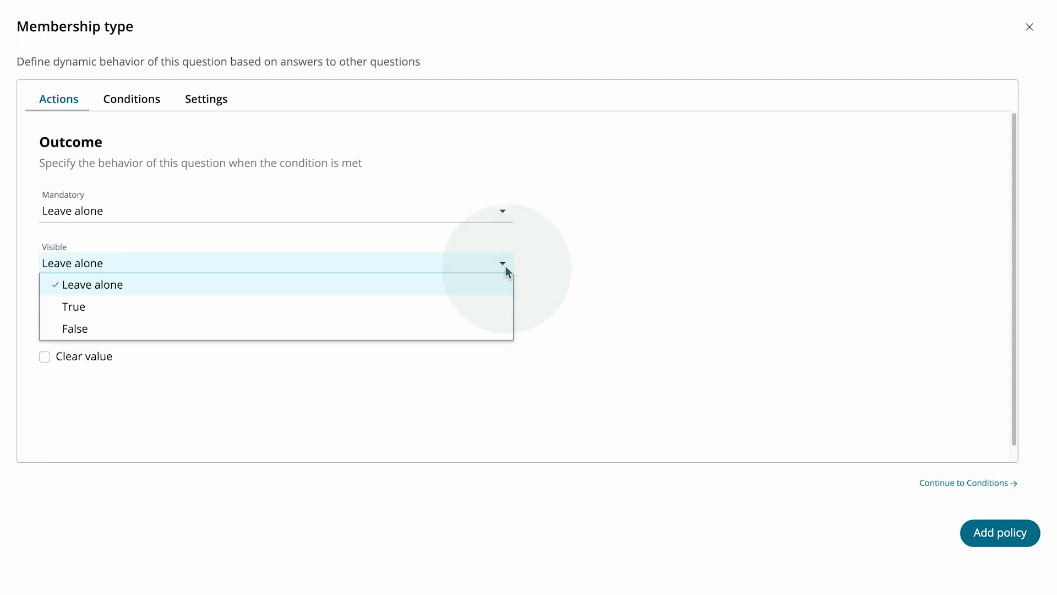
{"action": "left_click", "coordinate": [495, 314]}
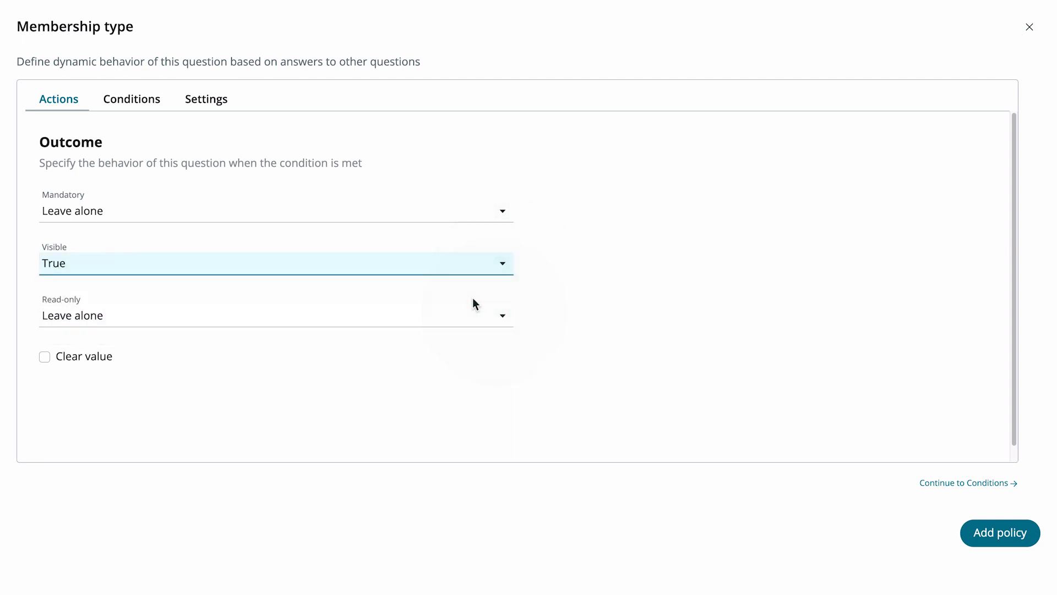
Step: Set the behavior's condition to fitness_health_program is Gym membership and add the policy
{"action": "left_click", "coordinate": [146, 101]}
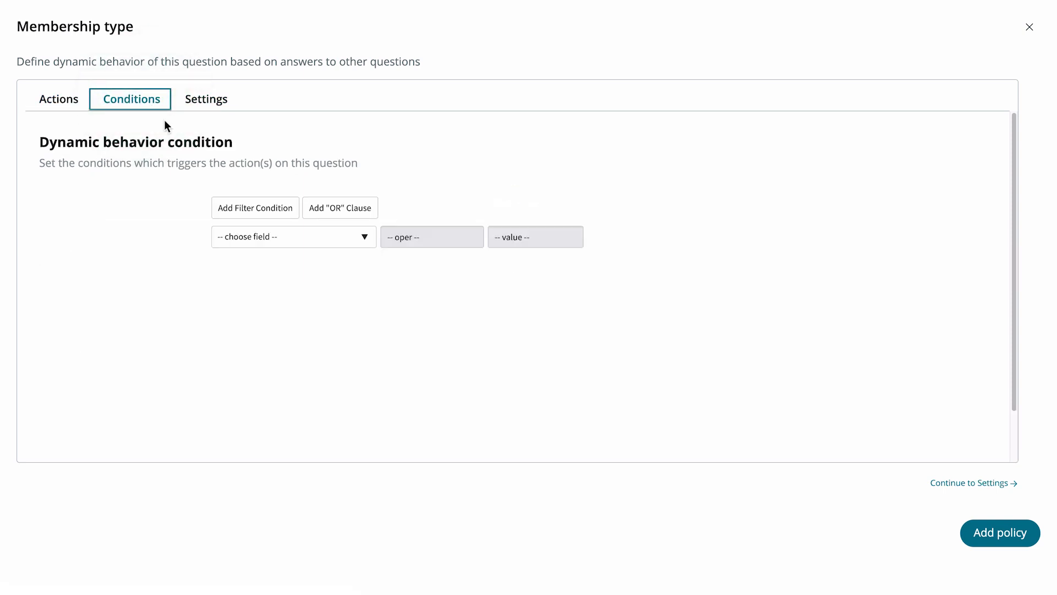
{"action": "left_click", "coordinate": [270, 239]}
{"action": "left_click", "coordinate": [283, 305]}
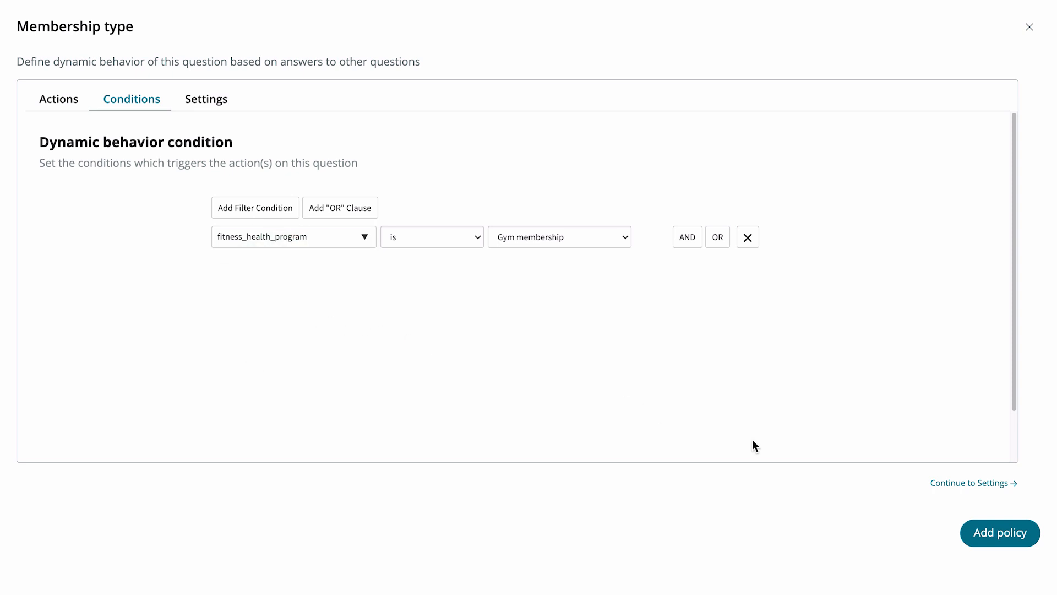
{"action": "left_click", "coordinate": [983, 528]}
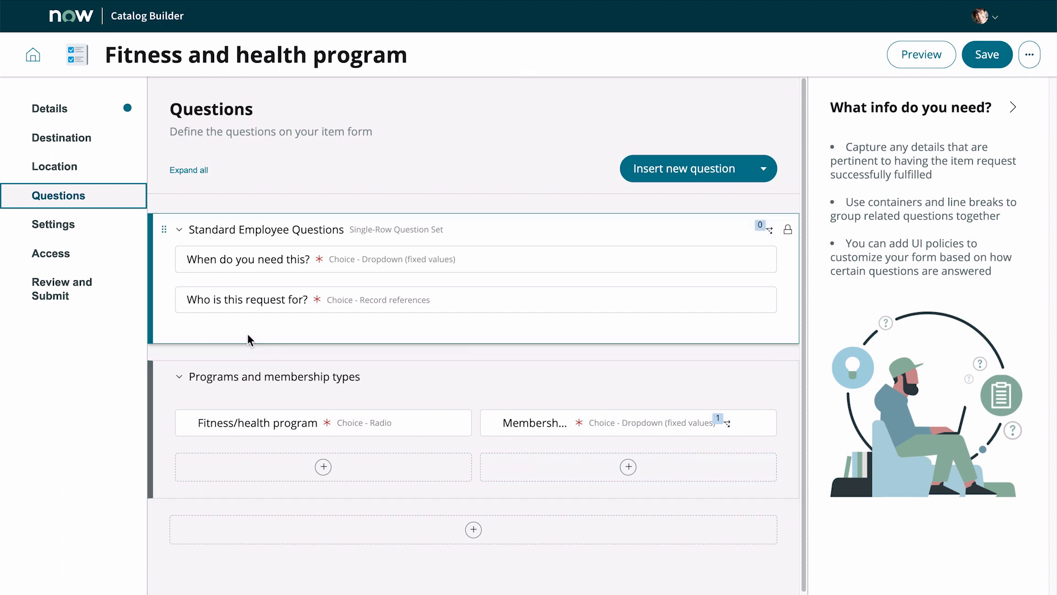
Step: Open the item's Settings section
{"action": "left_click", "coordinate": [86, 226]}
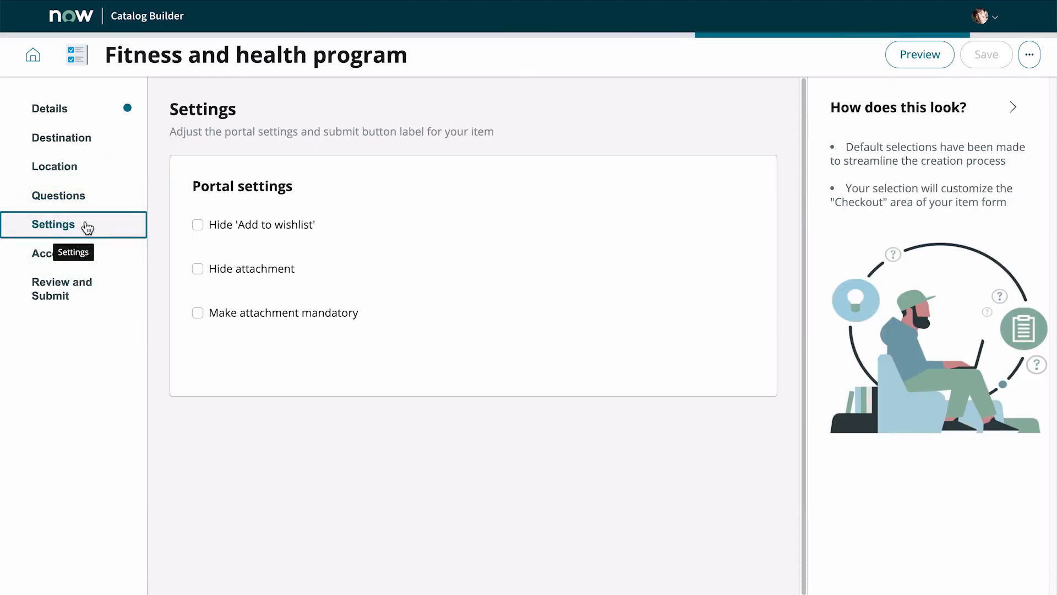
Step: Review the item's Access section and move on to the Review and submit page
{"action": "left_click", "coordinate": [99, 259]}
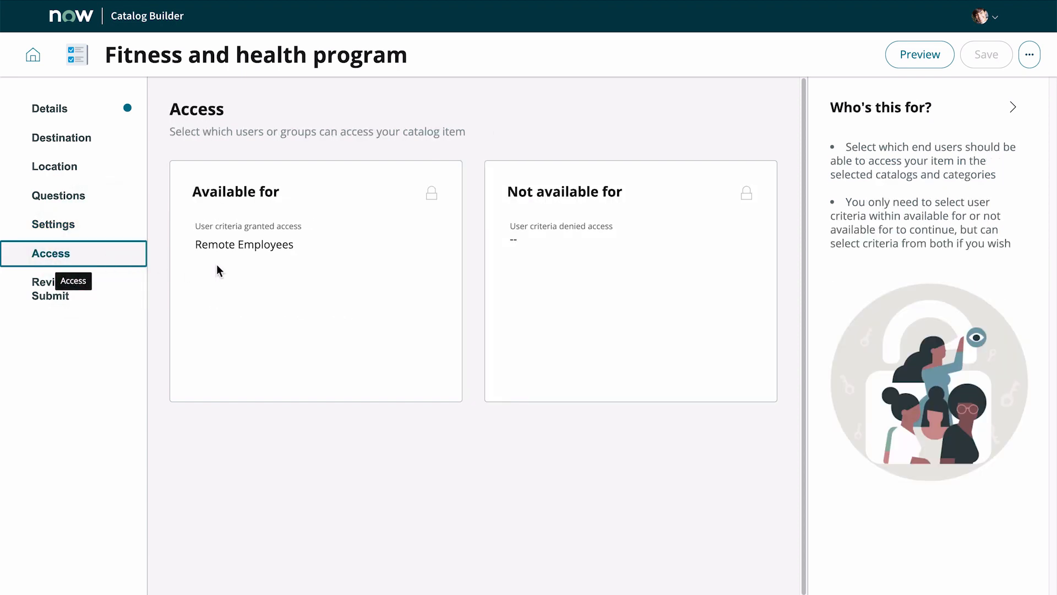
{"action": "mouse_move", "coordinate": [440, 198]}
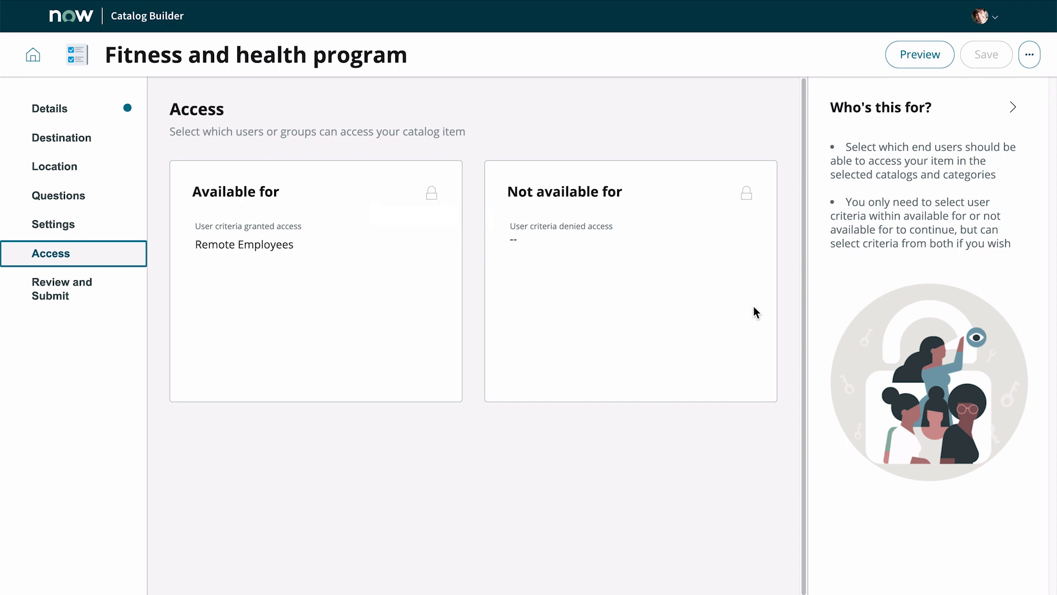
{"action": "scroll", "coordinate": [771, 336], "scroll_direction": "down", "scroll_amount": 2}
{"action": "left_click", "coordinate": [716, 575]}
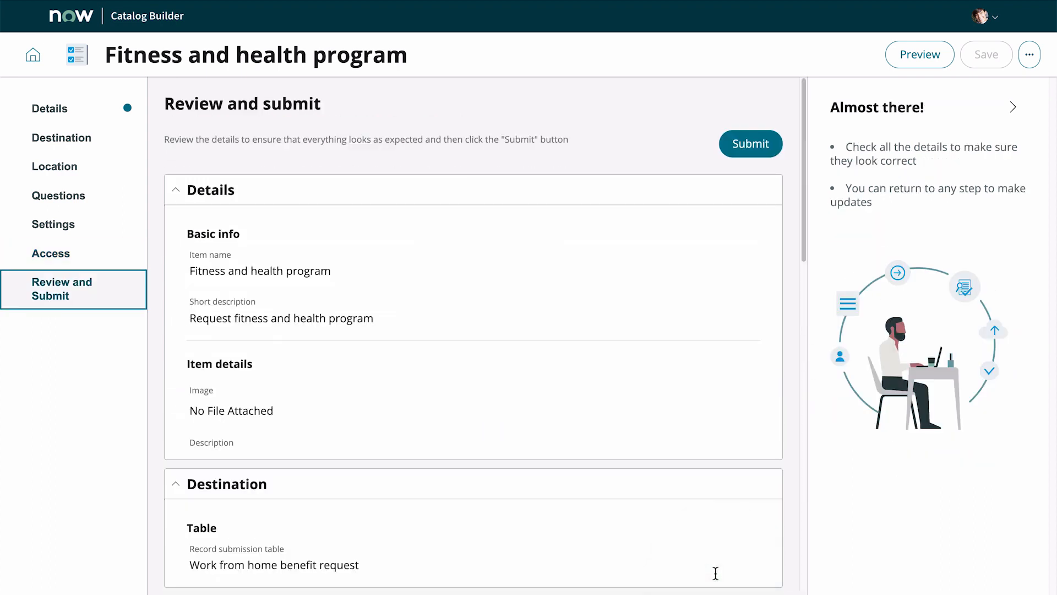
Step: Try to submit the item and check which mandatory fields are still missing
{"action": "left_click_drag", "start_coordinate": [801, 250], "coordinate": [803, 548]}
{"action": "left_click", "coordinate": [750, 585]}
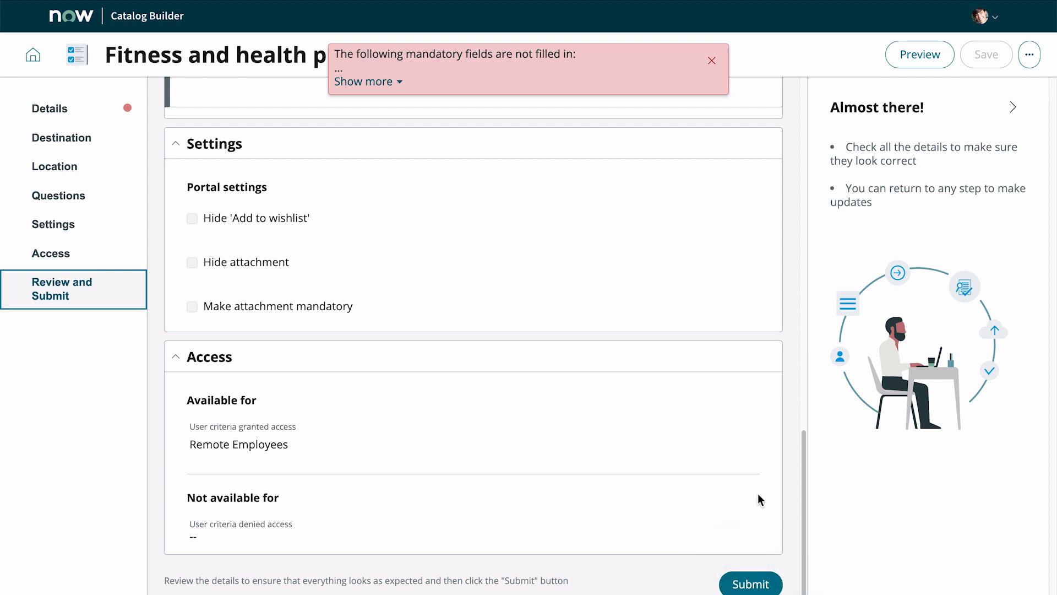
{"action": "left_click", "coordinate": [398, 83]}
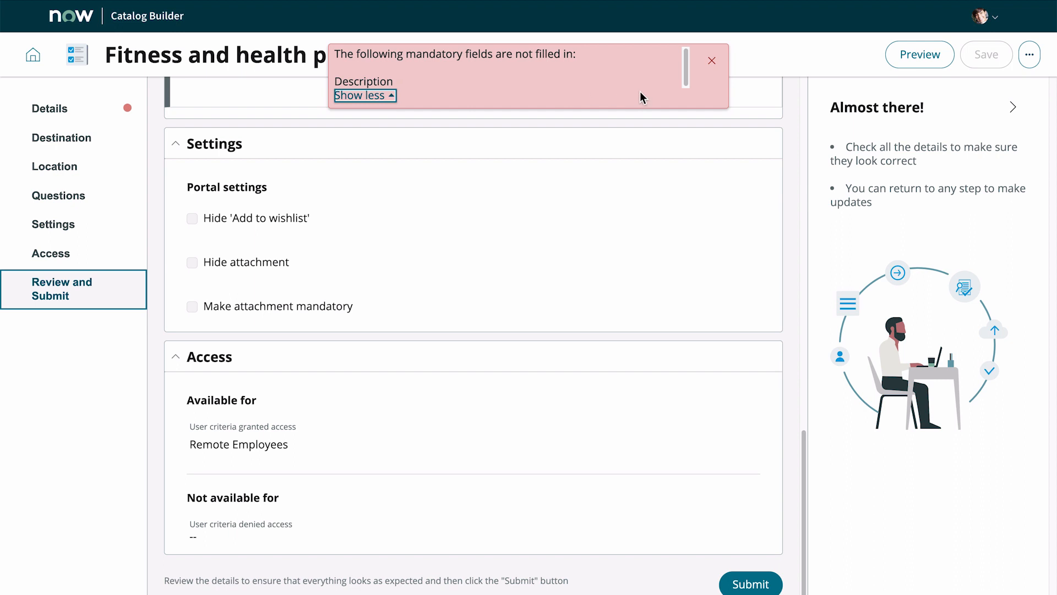
{"action": "left_click", "coordinate": [713, 64]}
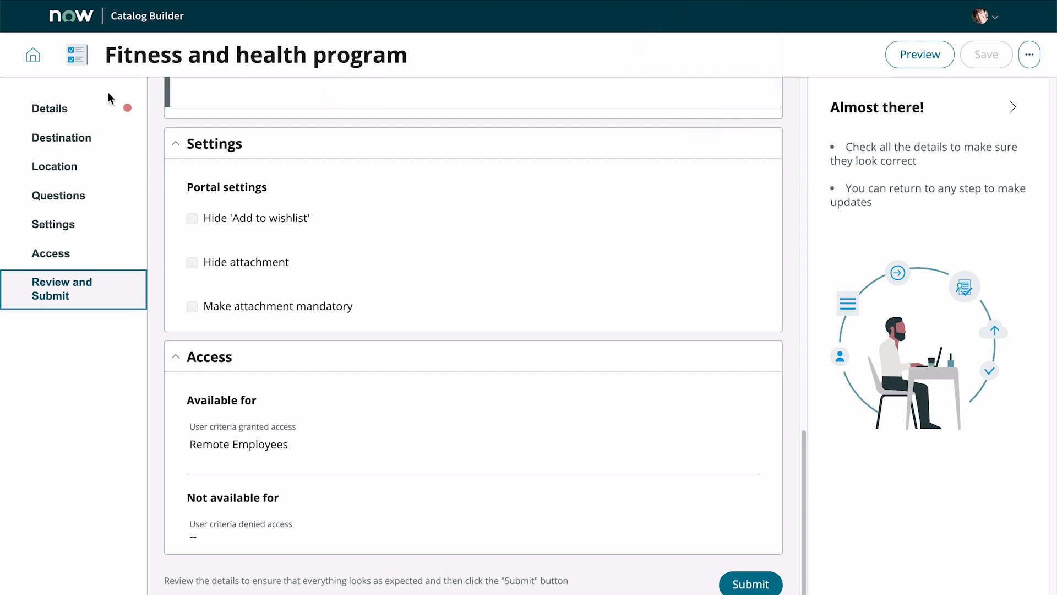
Step: Enter the item description 'As a remote employee, you can request fitness and health programs. Note that the options may change over time.'
{"action": "left_click", "coordinate": [65, 112]}
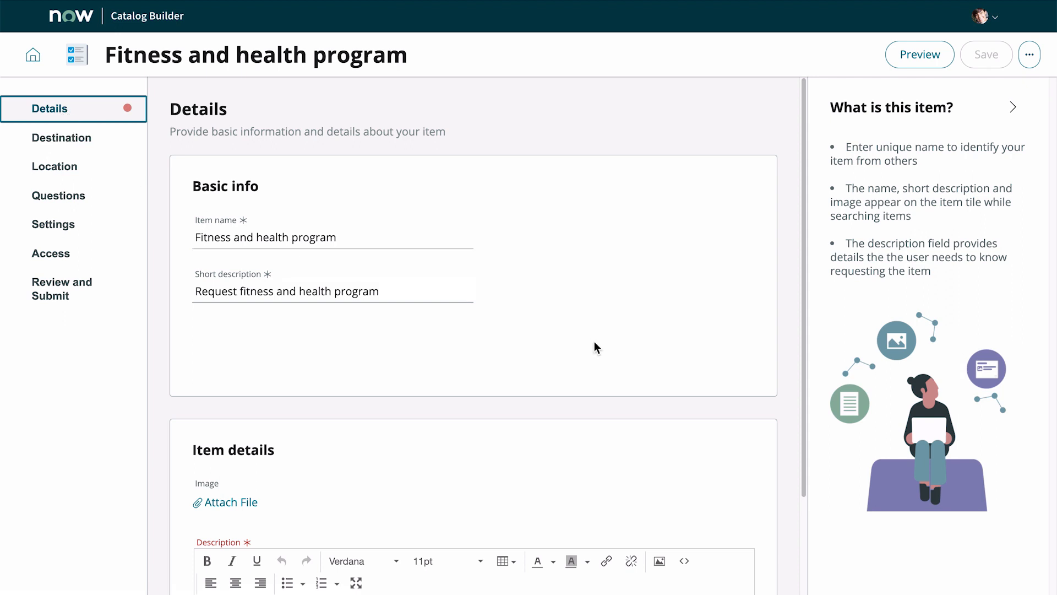
{"action": "left_click_drag", "start_coordinate": [804, 439], "coordinate": [800, 521]}
{"action": "left_click", "coordinate": [435, 485]}
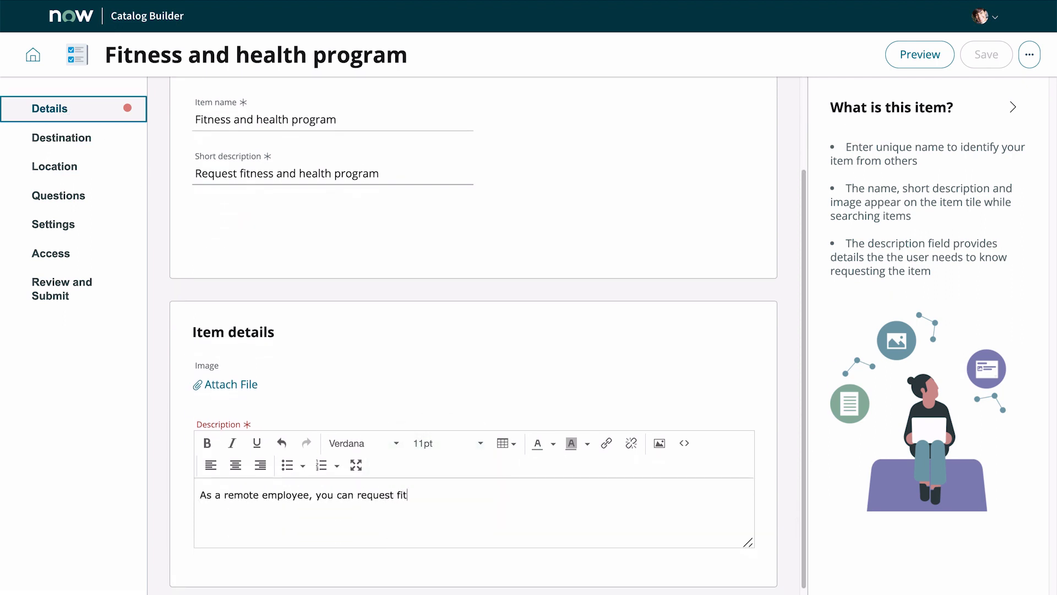
{"action": "type", "text": "As a remote employee, you can request fitness and health programs. Note that the options may change over time."}
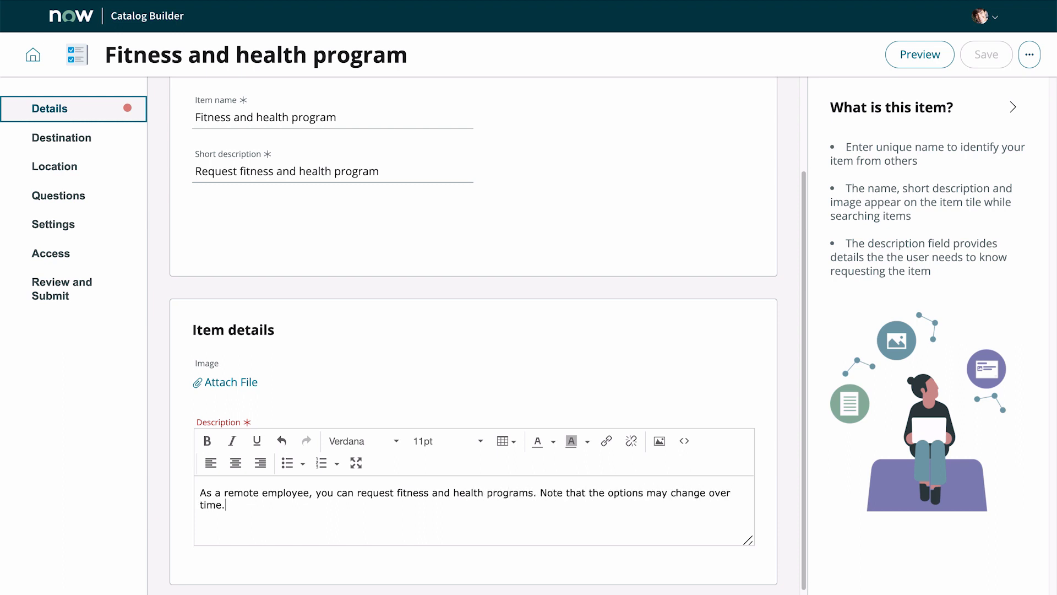
Step: Preview the item, switching program options to test the Membership type visibility and viewing it as Now Mobile
{"action": "scroll", "coordinate": [444, 490], "scroll_direction": "down", "scroll_amount": 1}
{"action": "left_click", "coordinate": [80, 301]}
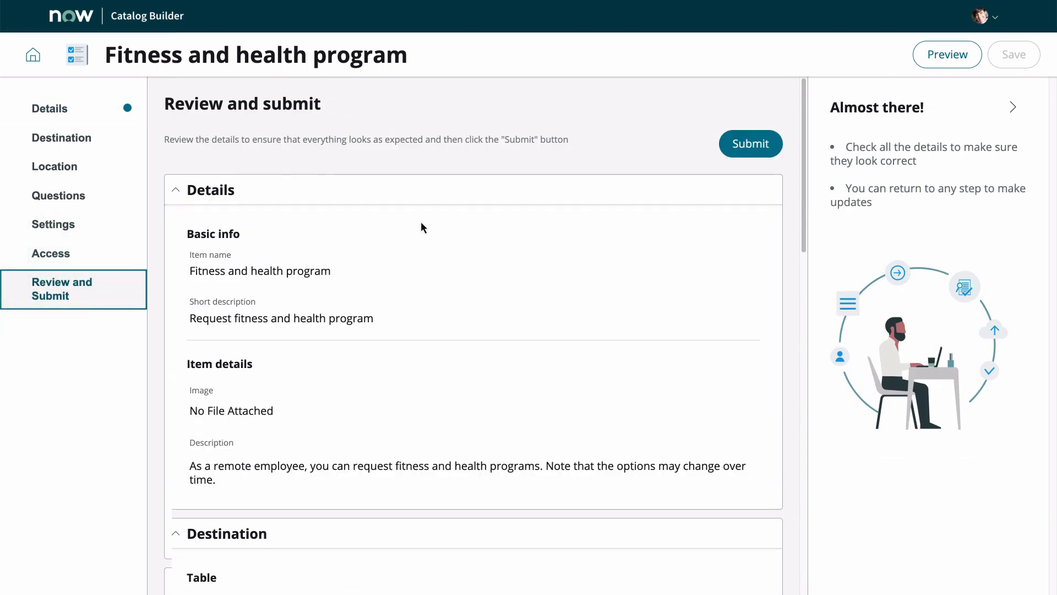
{"action": "left_click", "coordinate": [922, 61]}
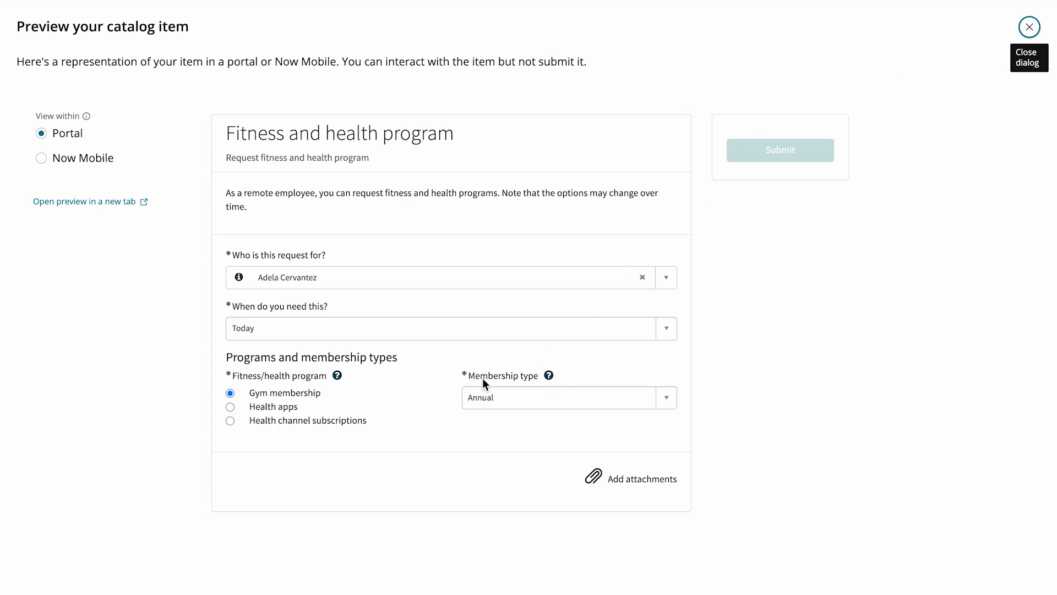
{"action": "left_click", "coordinate": [230, 407]}
{"action": "left_click", "coordinate": [230, 421]}
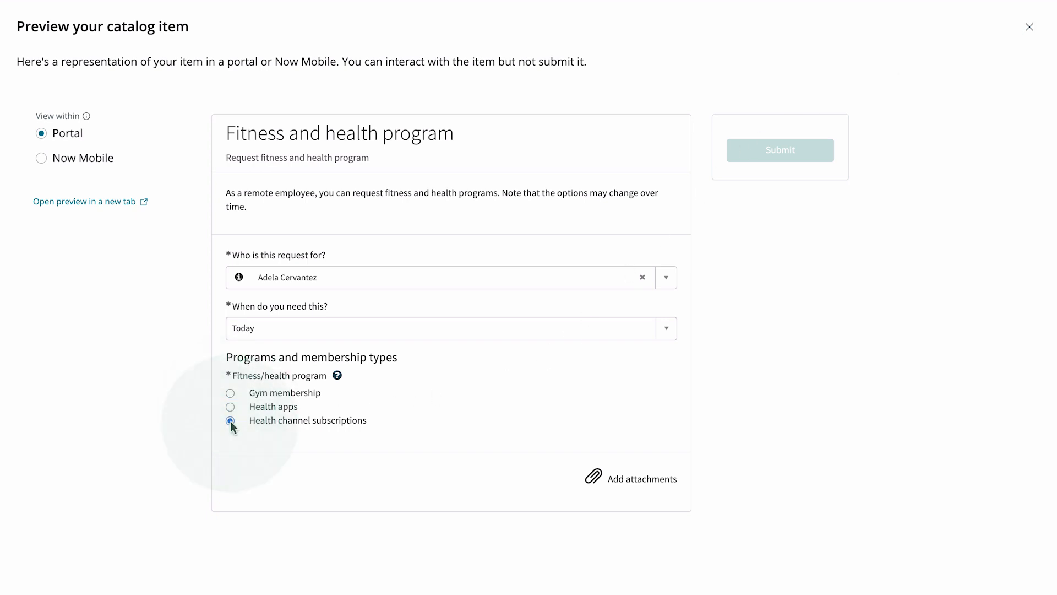
{"action": "left_click", "coordinate": [42, 158]}
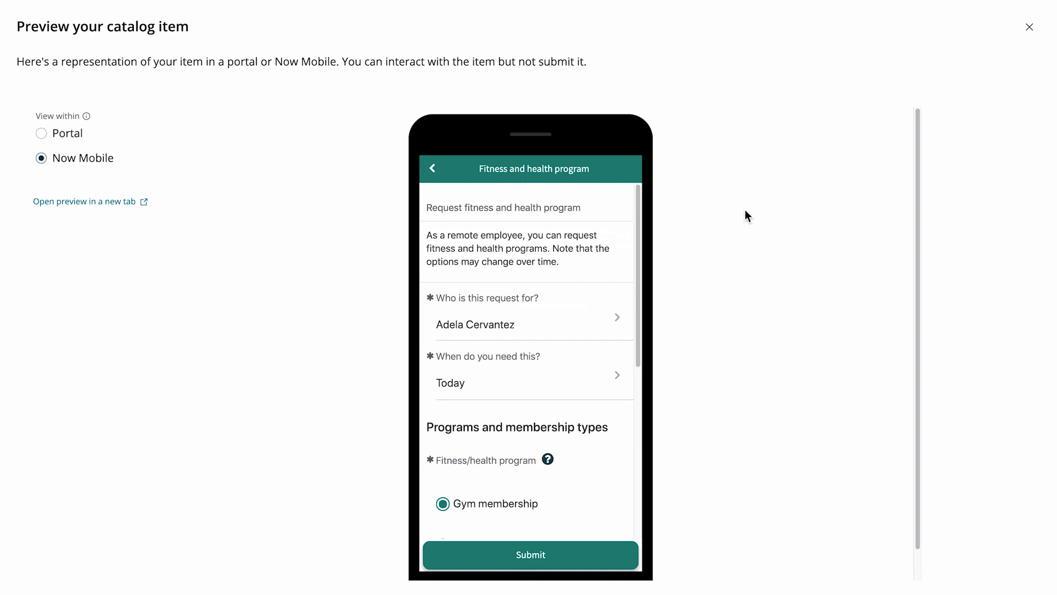
{"action": "left_click", "coordinate": [1029, 26]}
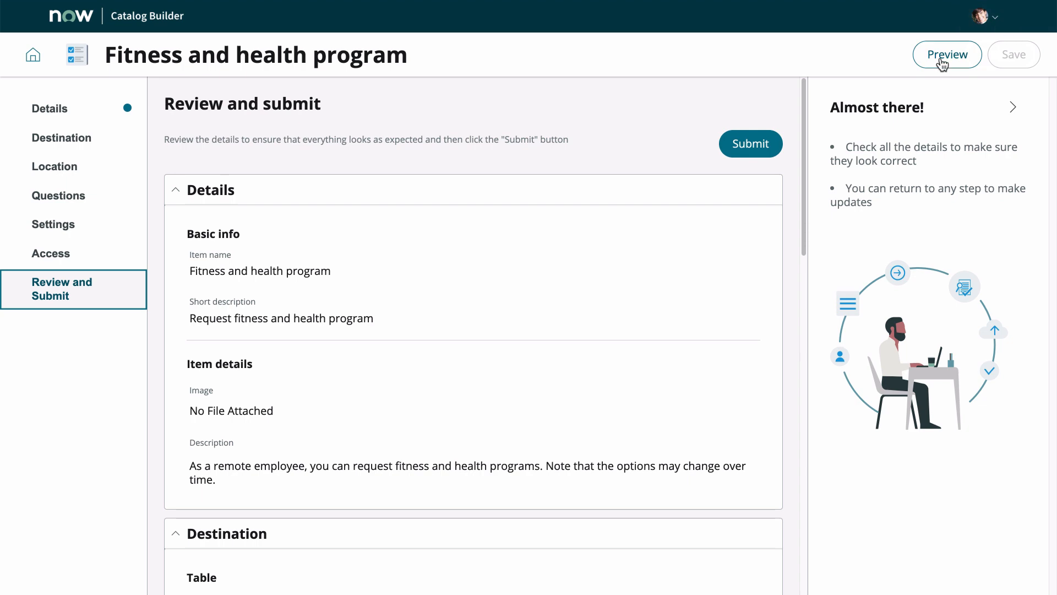
Step: Submit the catalog item and return to the dashboard
{"action": "left_click", "coordinate": [760, 143]}
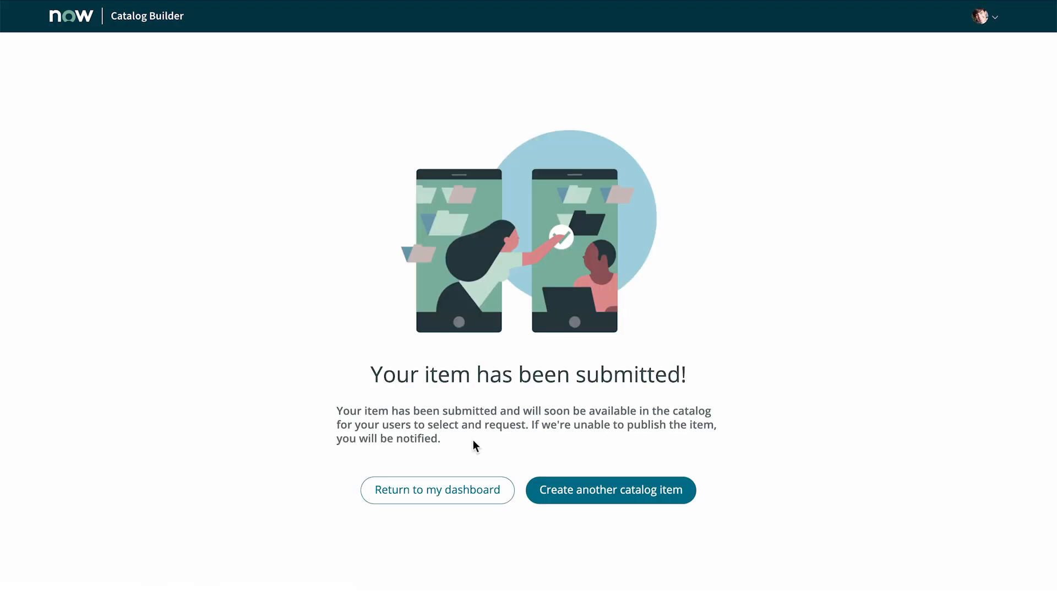
{"action": "left_click", "coordinate": [468, 491]}
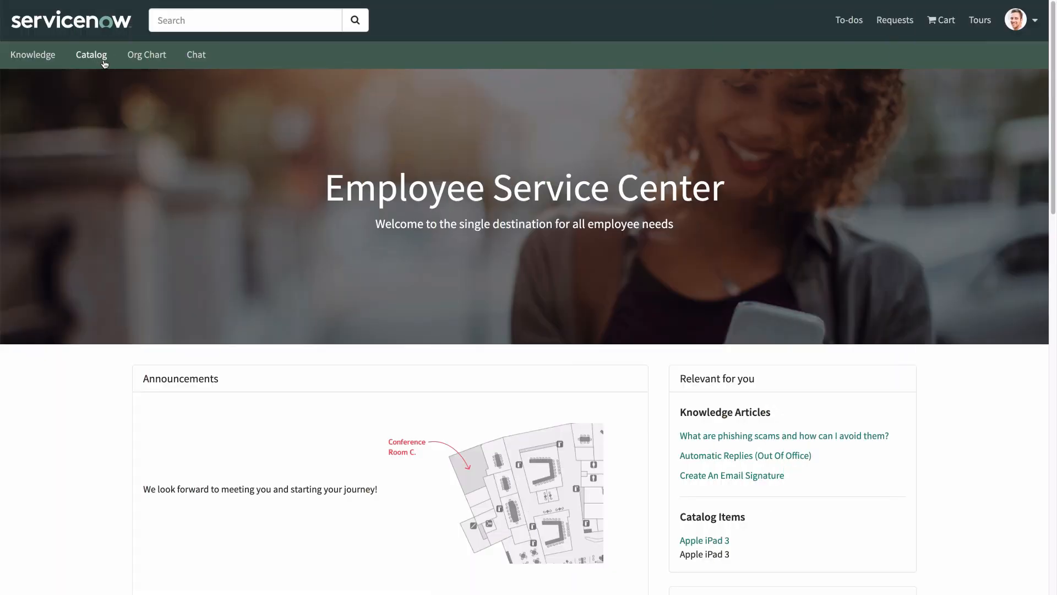
Step: Open the Fitness and health programs item from the Benefits category of the portal catalog
{"action": "left_click", "coordinate": [101, 57]}
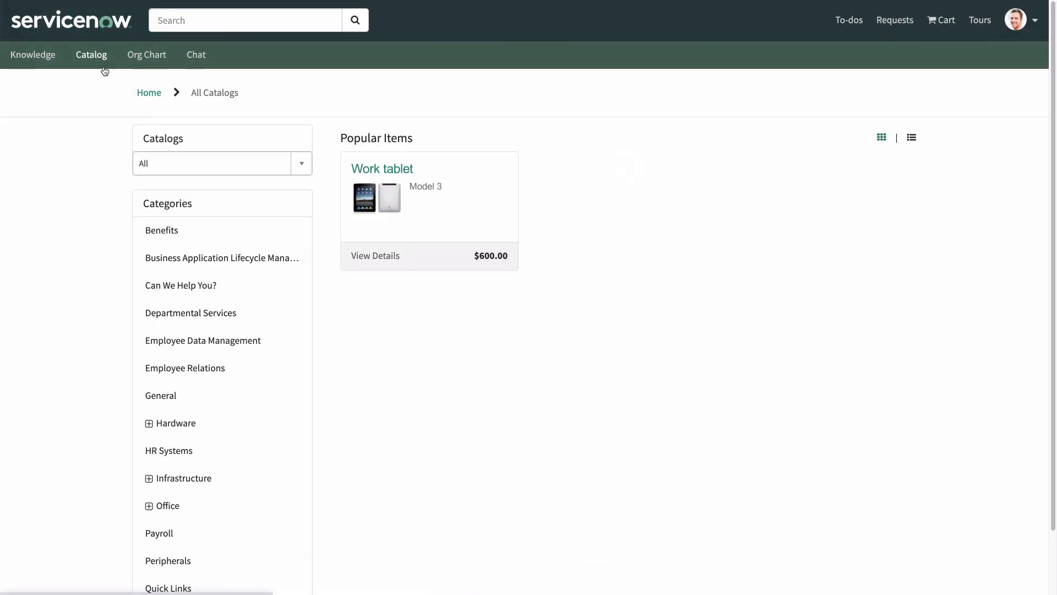
{"action": "left_click", "coordinate": [190, 243]}
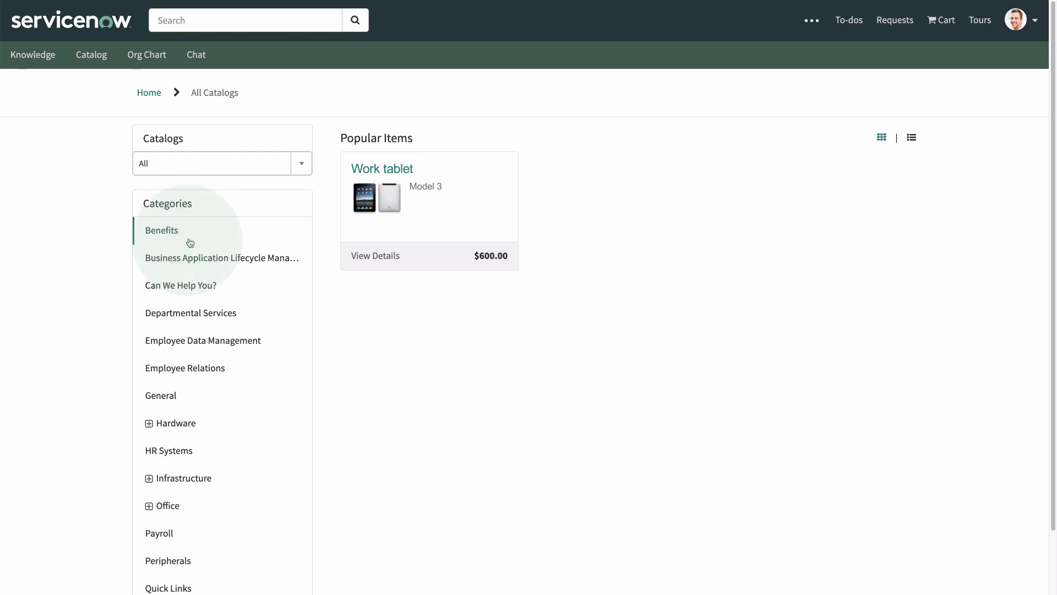
{"action": "left_click", "coordinate": [781, 454]}
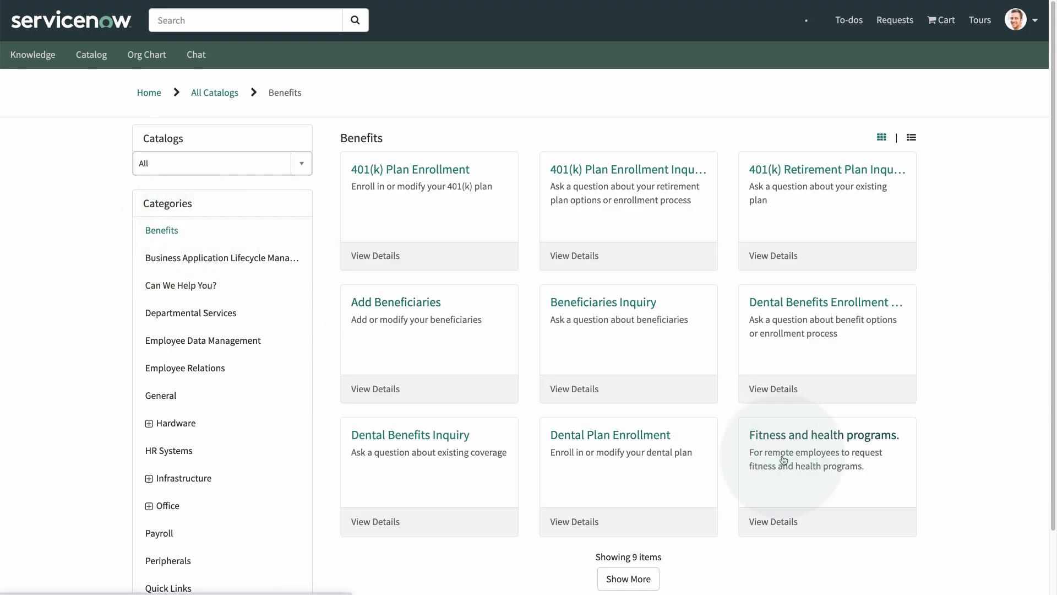